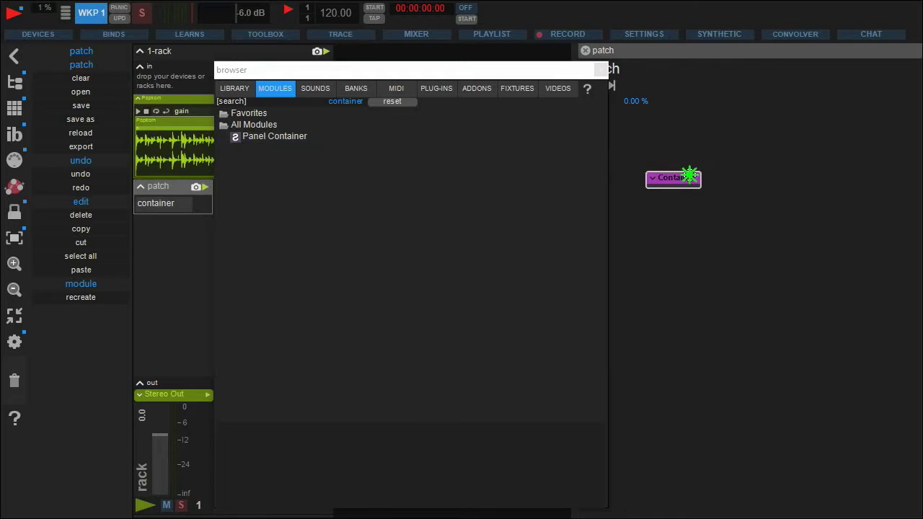
Search the modules for "shape" and add three Panel Shape (Rectangle, Circle, Oval) modules to the patch around the Container
{"action": "left_click", "coordinate": [338, 103]}
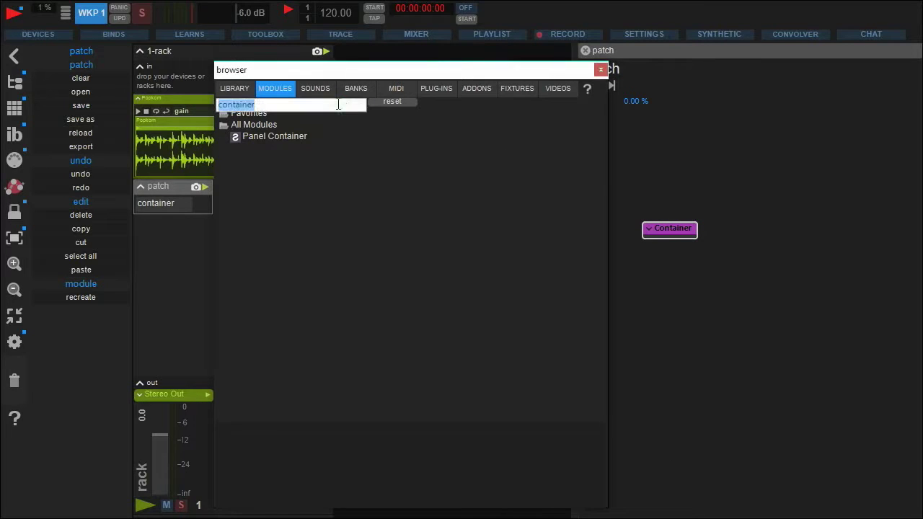
{"action": "type", "text": "shape"}
{"action": "key", "text": "Return"}
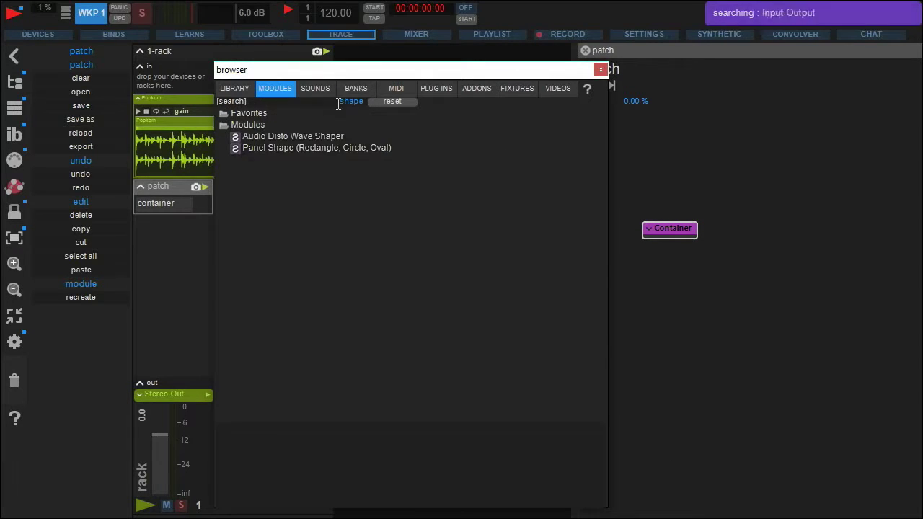
{"action": "left_click_drag", "start_coordinate": [302, 147], "coordinate": [725, 182]}
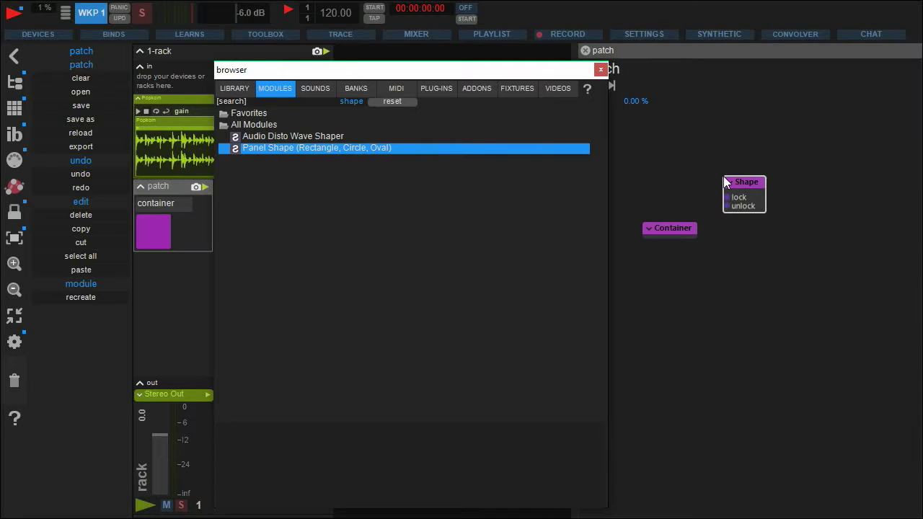
{"action": "left_click_drag", "start_coordinate": [312, 153], "coordinate": [734, 323]}
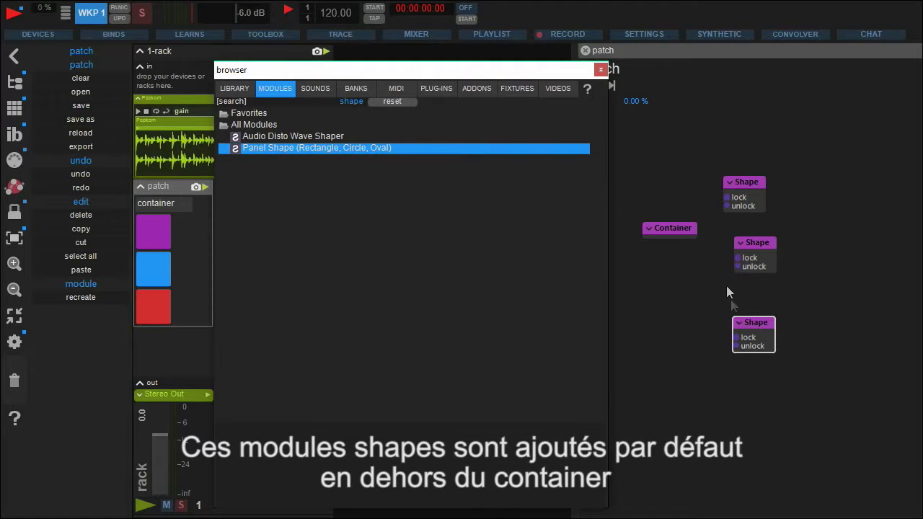
{"action": "left_click", "coordinate": [601, 70]}
Set the purple shape's location to "container" in its design properties
{"action": "left_click", "coordinate": [753, 193]}
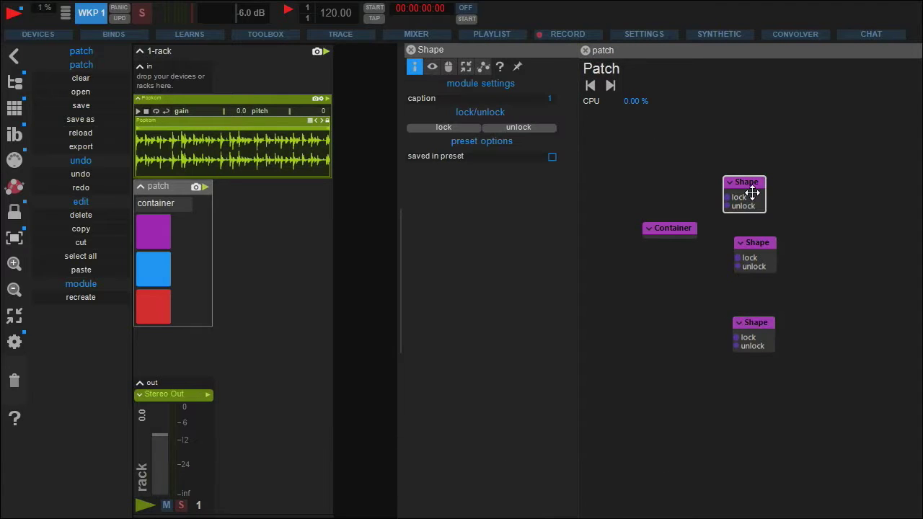
{"action": "left_click", "coordinate": [431, 67]}
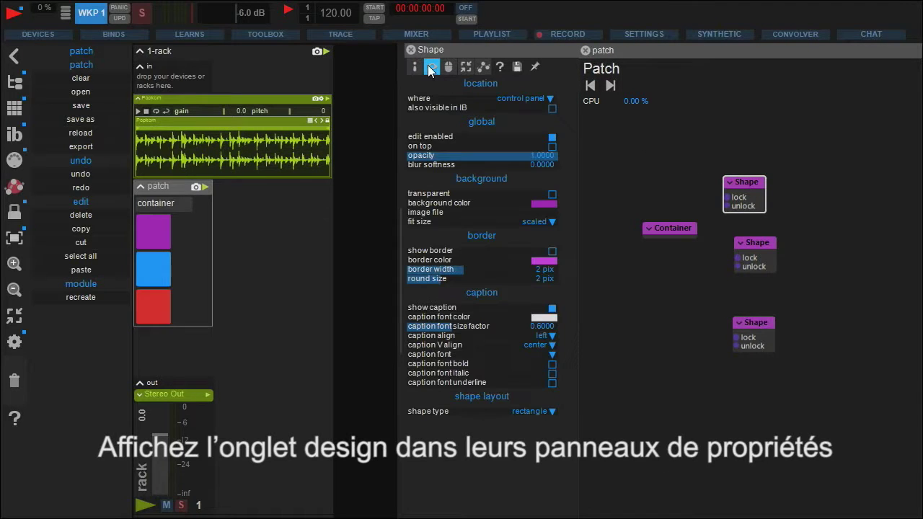
{"action": "left_click", "coordinate": [512, 98]}
{"action": "left_click", "coordinate": [440, 139]}
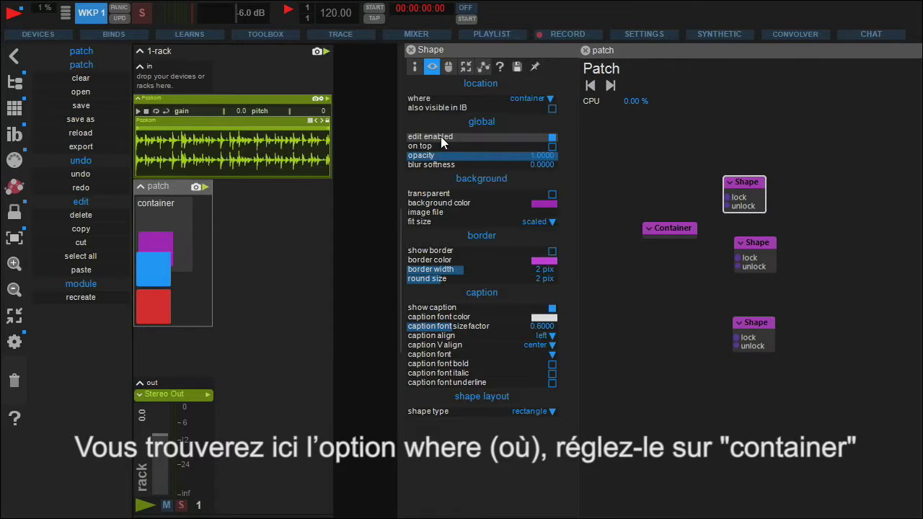
Set the location of the blue and red shapes to "container" as well
{"action": "left_click", "coordinate": [767, 254]}
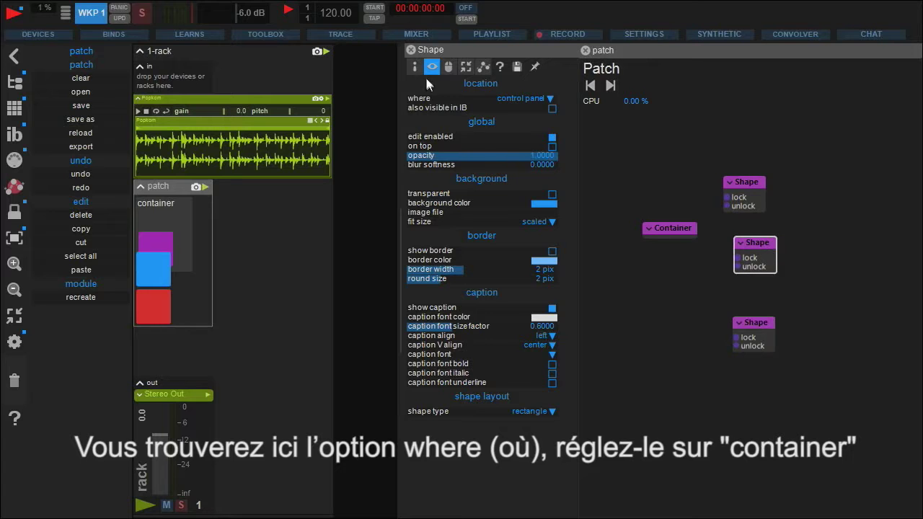
{"action": "left_click", "coordinate": [437, 97]}
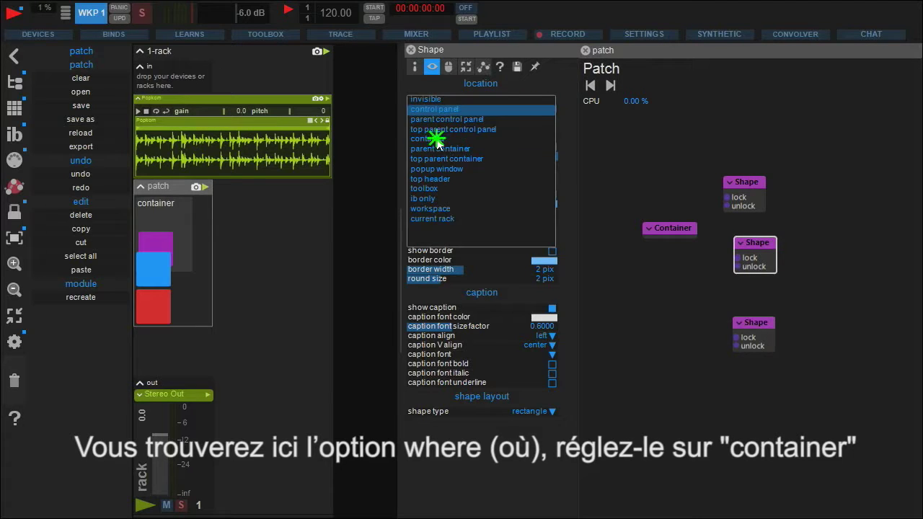
{"action": "left_click", "coordinate": [437, 139]}
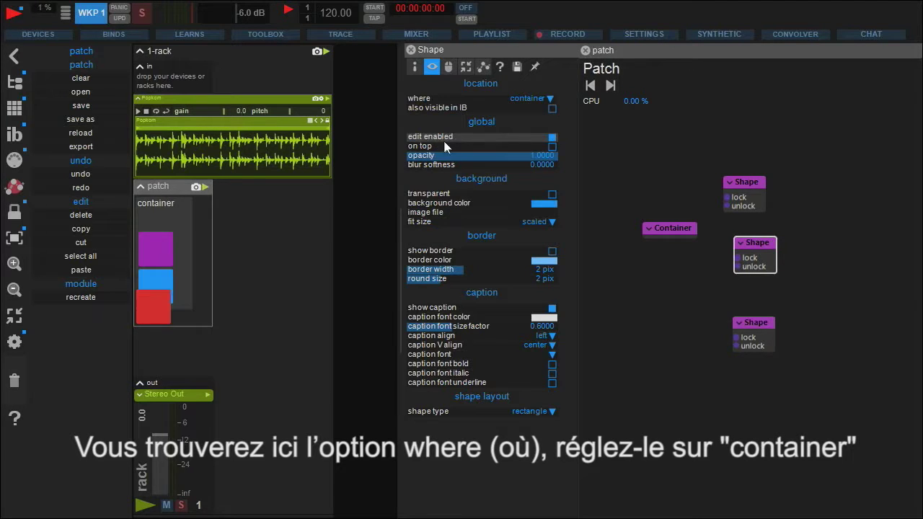
{"action": "left_click", "coordinate": [762, 337]}
{"action": "left_click", "coordinate": [492, 100]}
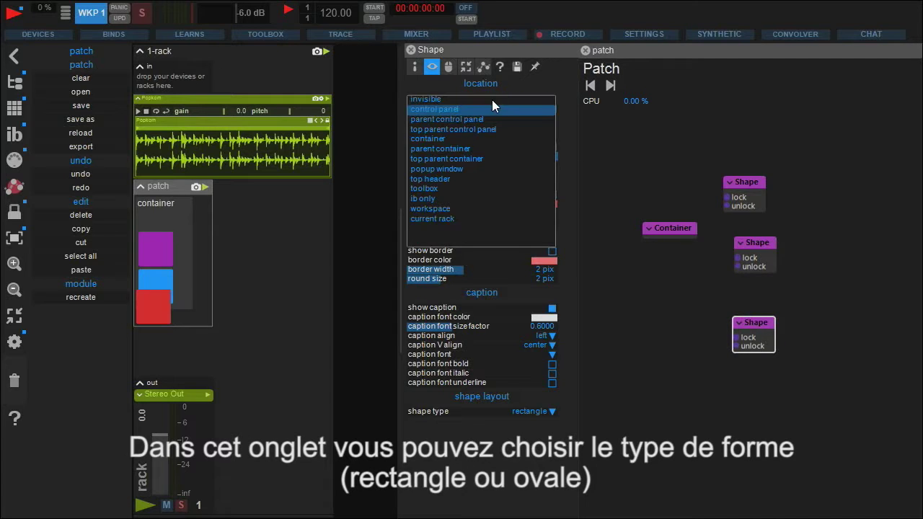
{"action": "left_click", "coordinate": [452, 138]}
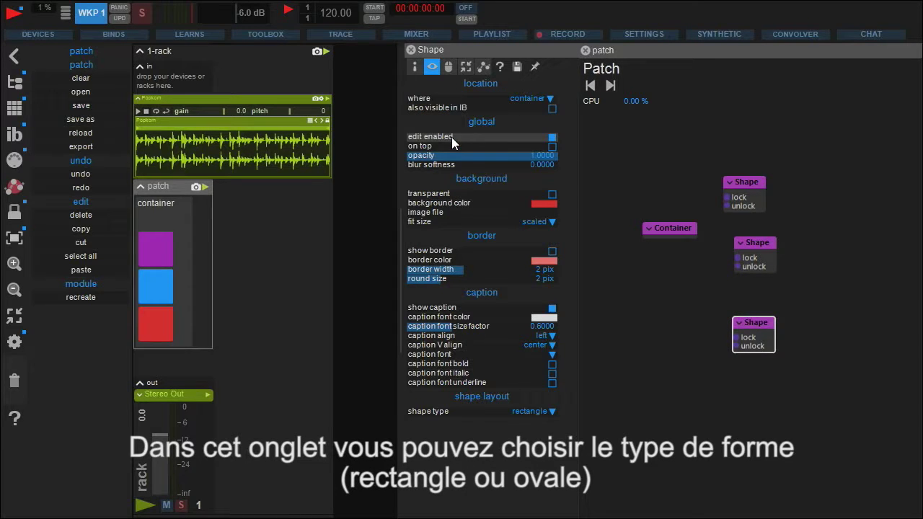
Change the red shape's type to oval and close its properties
{"action": "left_click", "coordinate": [481, 413]}
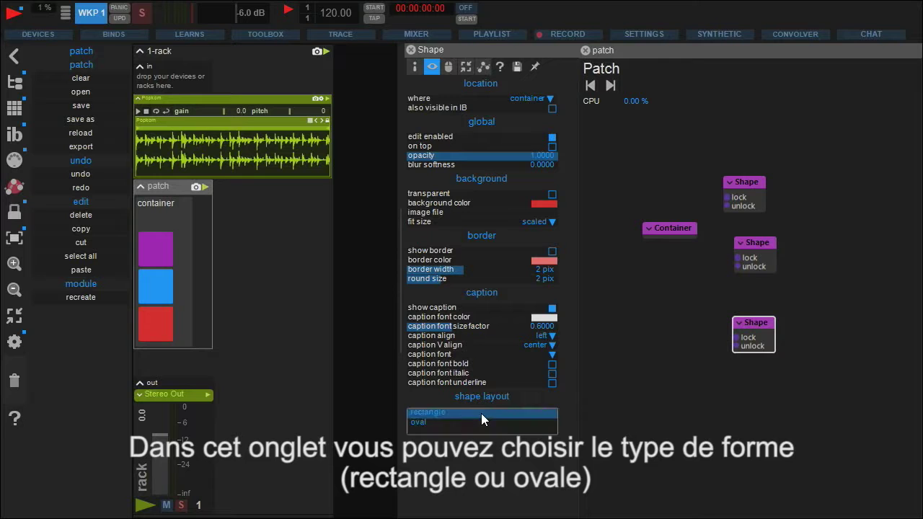
{"action": "left_click", "coordinate": [418, 423]}
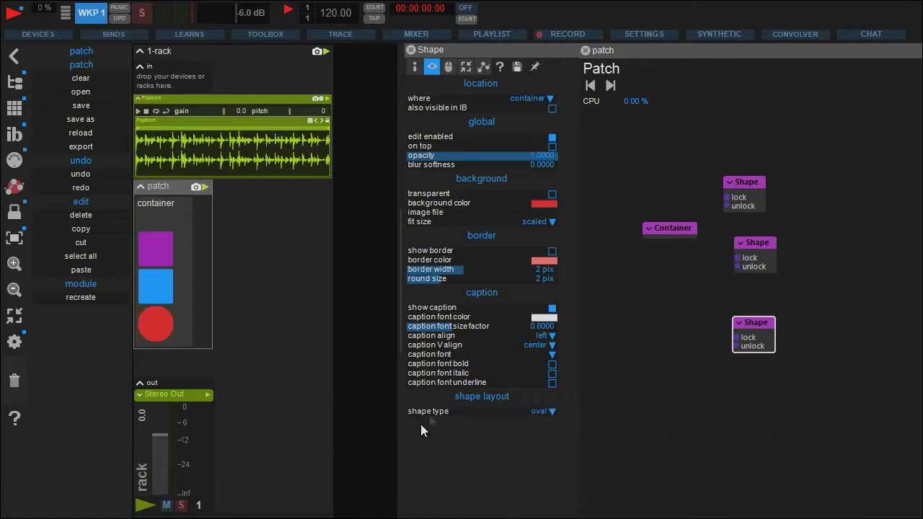
{"action": "left_click", "coordinate": [412, 50]}
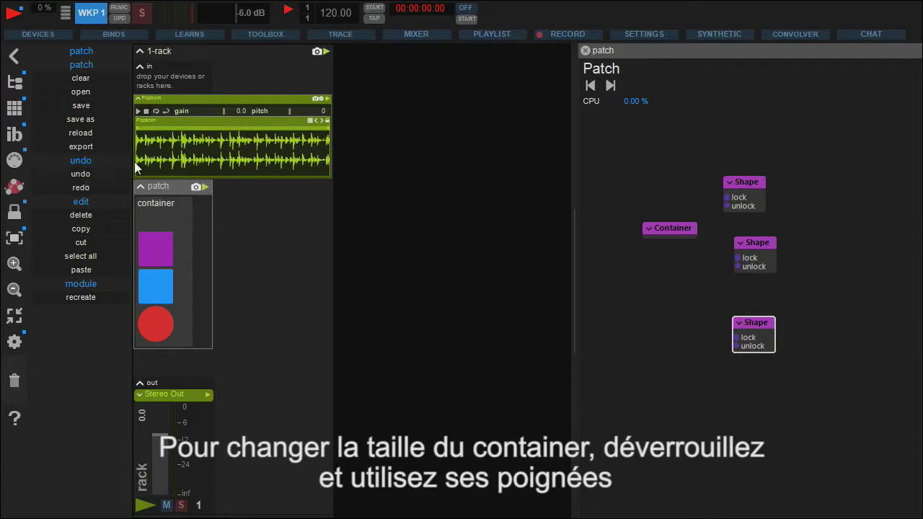
Unlock the layout, enlarge the container to about 276 by 232 pix, and lock the layout again
{"action": "left_click", "coordinate": [14, 212]}
{"action": "left_click_drag", "start_coordinate": [193, 350], "coordinate": [336, 372]}
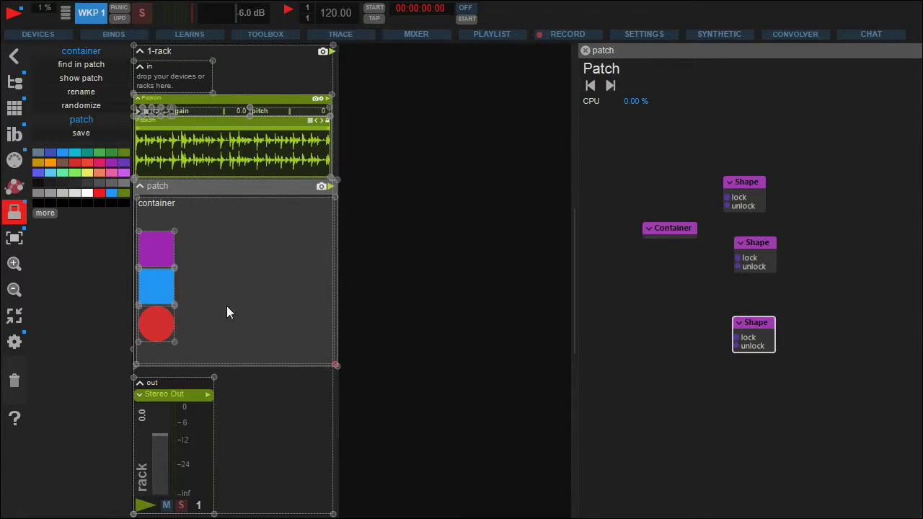
{"action": "left_click", "coordinate": [17, 221]}
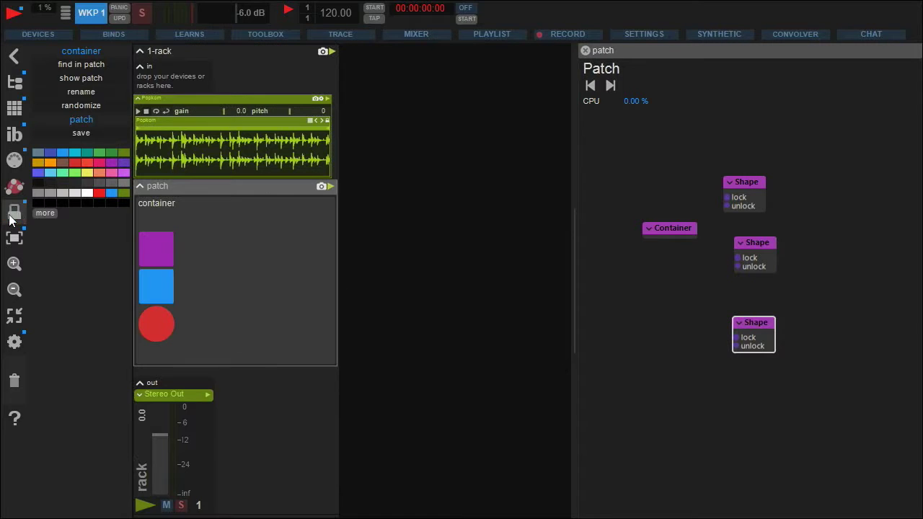
Enable the physics engine in the Container's layout properties and briefly run the audio engine to test the shapes' motion
{"action": "left_click", "coordinate": [673, 233]}
{"action": "left_click", "coordinate": [464, 67]}
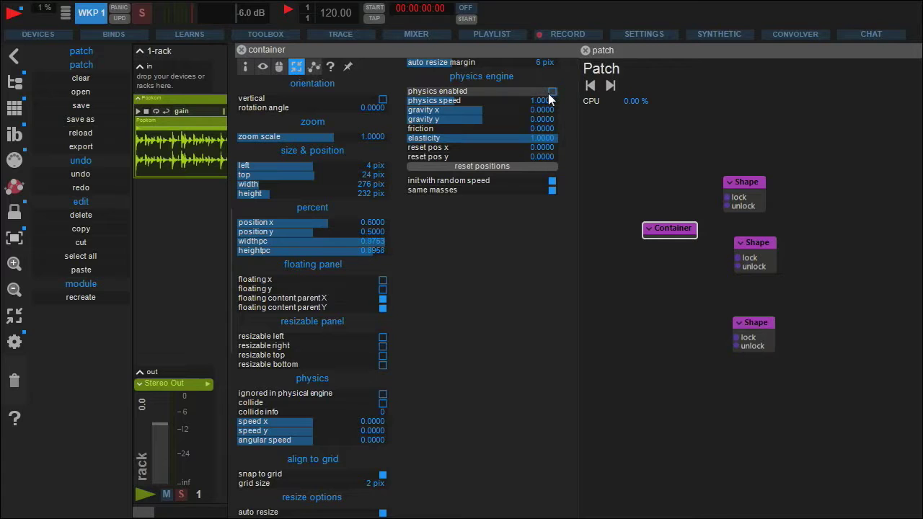
{"action": "left_click", "coordinate": [241, 49]}
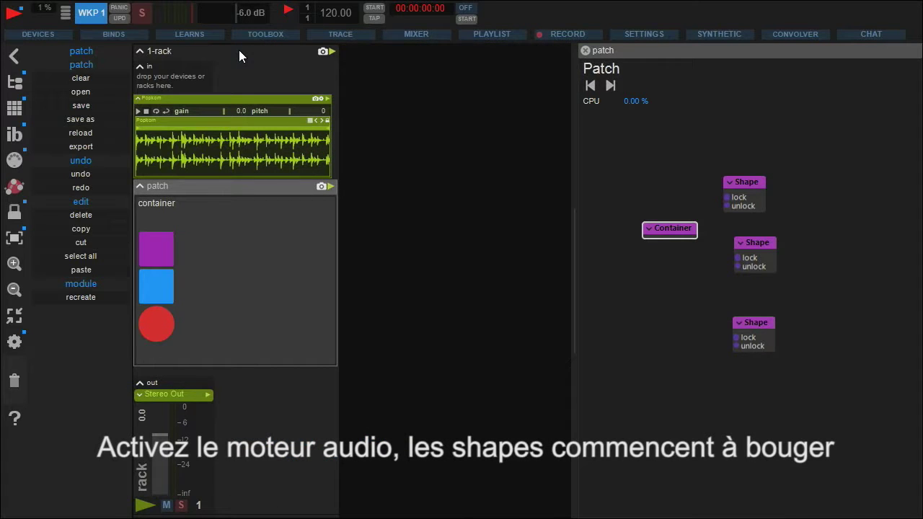
{"action": "key", "text": "space"}
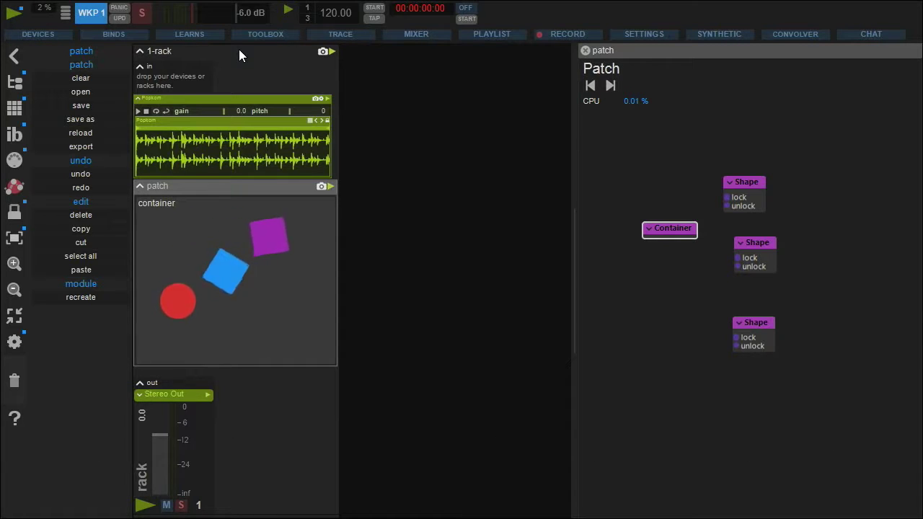
{"action": "key", "text": "space"}
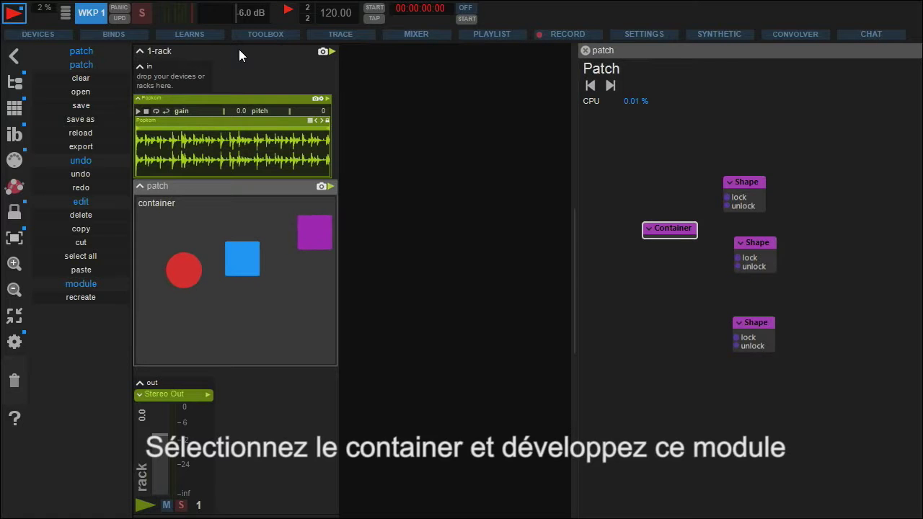
Expand the Container module, add a Horizontal Fader on its physics speed input, and place the fader beside the module
{"action": "left_click", "coordinate": [650, 229]}
{"action": "left_click_drag", "start_coordinate": [610, 387], "coordinate": [694, 156]}
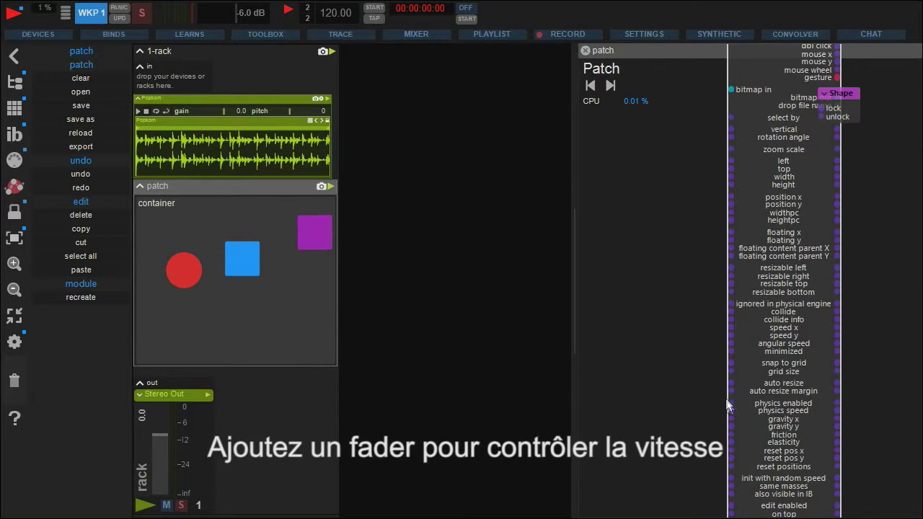
{"action": "right_click", "coordinate": [715, 415]}
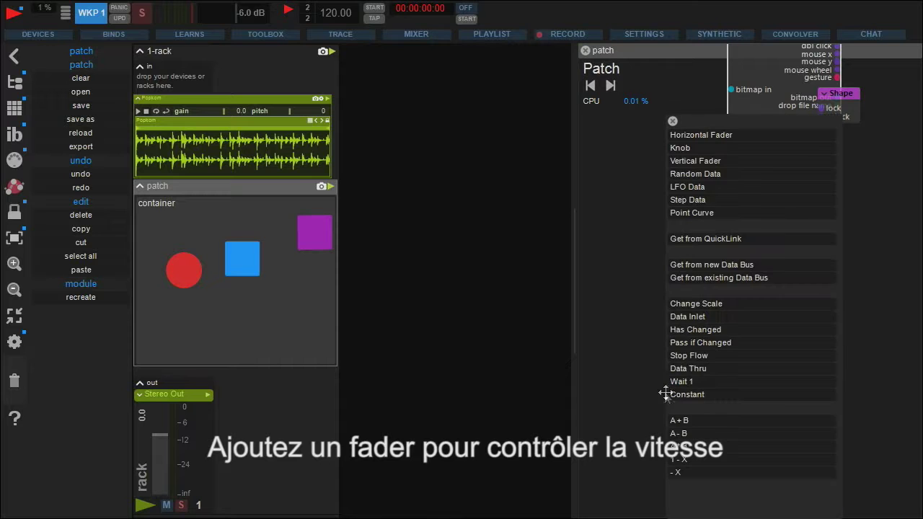
{"action": "left_click", "coordinate": [693, 135]}
{"action": "left_click_drag", "start_coordinate": [697, 398], "coordinate": [645, 376]}
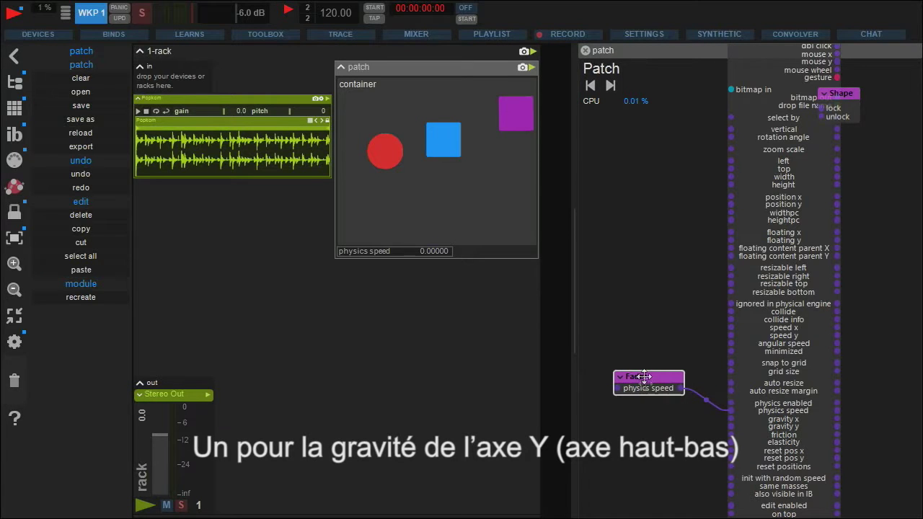
Add a Horizontal Fader on the Container's gravity y input and align it below the physics speed fader
{"action": "right_click", "coordinate": [707, 427]}
{"action": "left_click", "coordinate": [660, 137]}
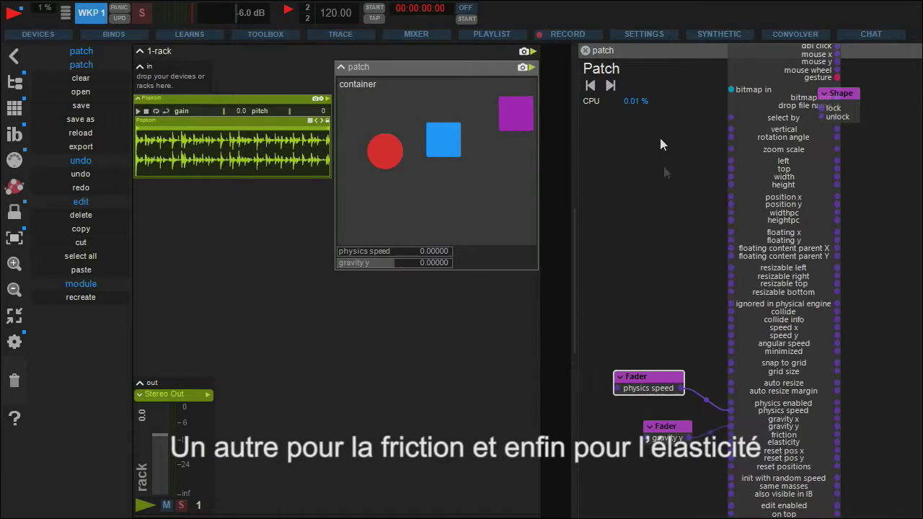
{"action": "left_click_drag", "start_coordinate": [691, 423], "coordinate": [642, 422]}
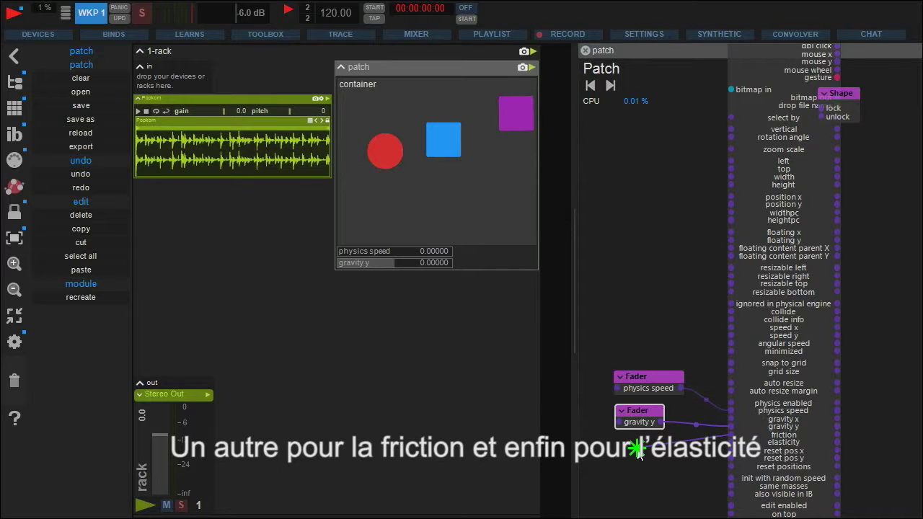
Add Horizontal Faders on the Container's friction and elasticity inputs, stacked below the gravity y fader
{"action": "left_click", "coordinate": [666, 132]}
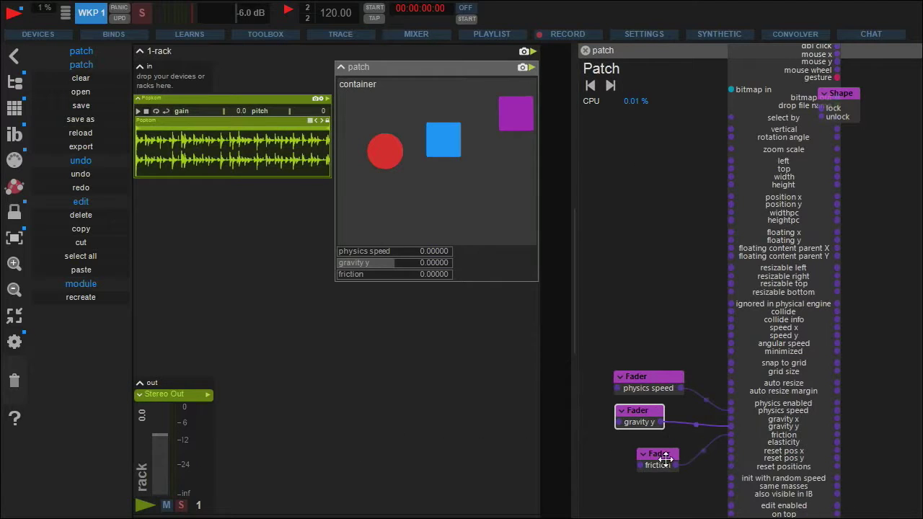
{"action": "left_click_drag", "start_coordinate": [665, 459], "coordinate": [645, 450]}
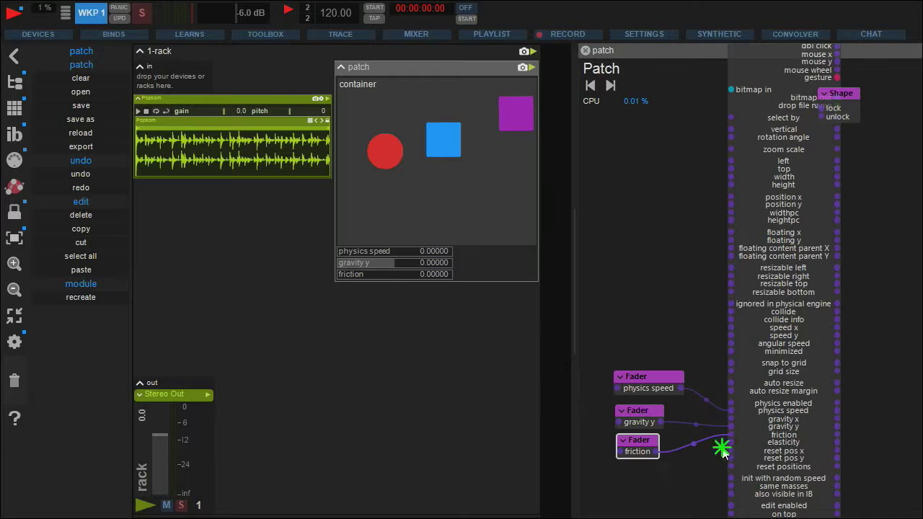
{"action": "left_click_drag", "start_coordinate": [724, 453], "coordinate": [640, 479]}
{"action": "left_click", "coordinate": [665, 135]}
Collapse the Container module and move it together with the three Shape modules next to the four faders
{"action": "left_click_drag", "start_coordinate": [700, 192], "coordinate": [691, 275]}
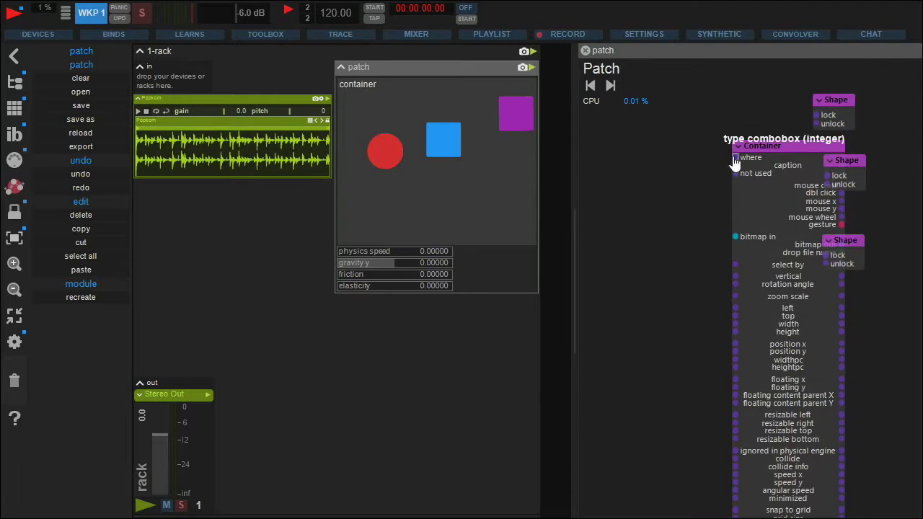
{"action": "left_click", "coordinate": [737, 148]}
{"action": "left_click_drag", "start_coordinate": [746, 77], "coordinate": [864, 262]}
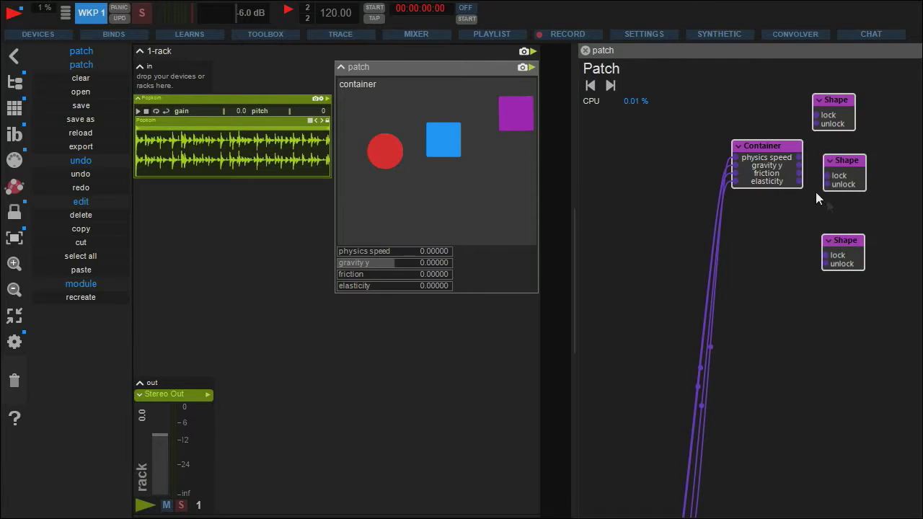
{"action": "left_click_drag", "start_coordinate": [763, 160], "coordinate": [712, 149]}
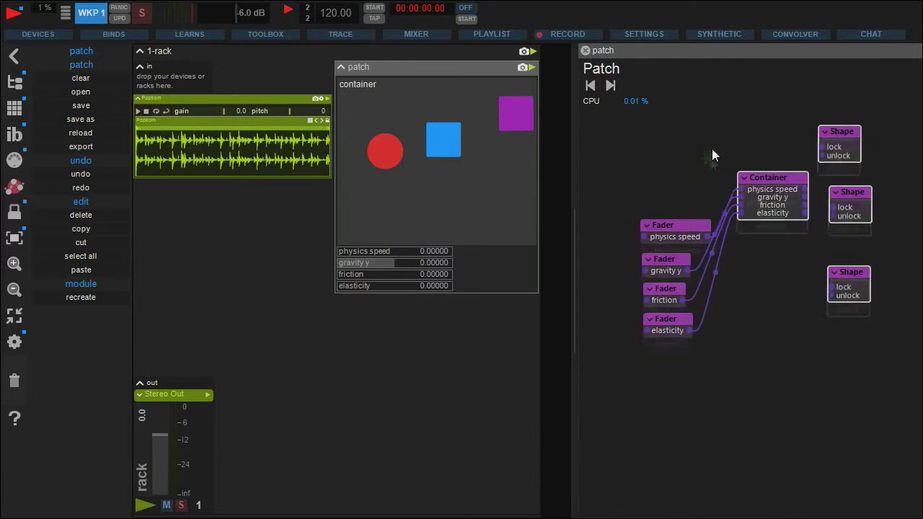
{"action": "left_click_drag", "start_coordinate": [773, 238], "coordinate": [783, 278]}
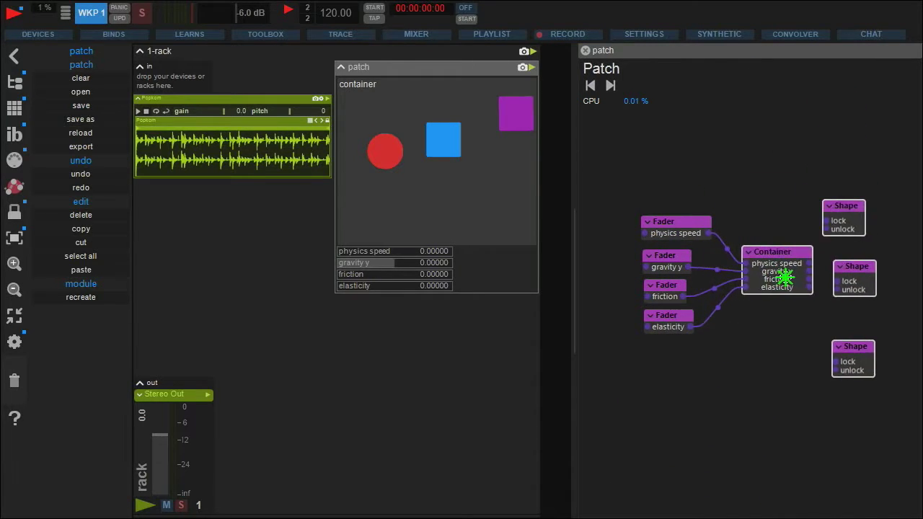
Set physics speed to about 0.58, friction to about 0.014 and elasticity to about 0.94, and try out the gravity y fader
{"action": "left_click_drag", "start_coordinate": [343, 251], "coordinate": [368, 257]}
{"action": "left_click", "coordinate": [361, 274]}
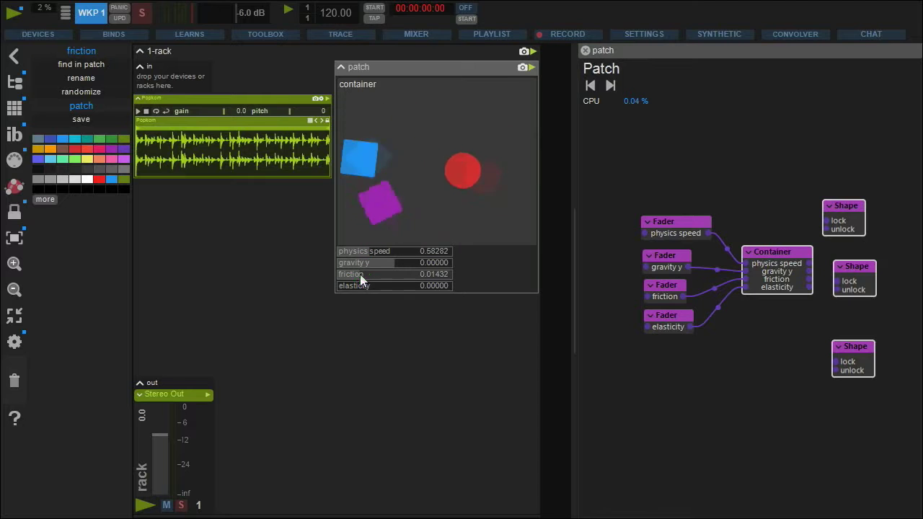
{"action": "left_click_drag", "start_coordinate": [346, 286], "coordinate": [445, 288]}
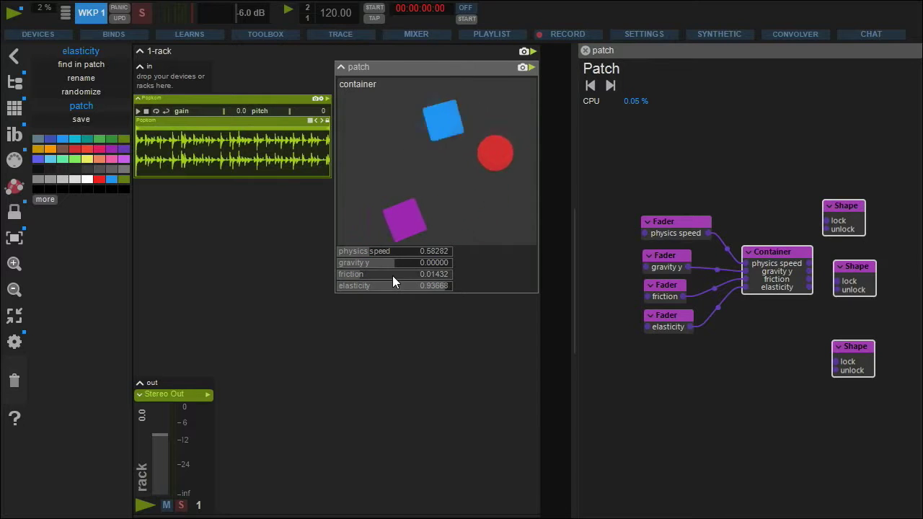
{"action": "mouse_move", "coordinate": [393, 263]}
{"action": "left_mouse_down"}
{"action": "mouse_move", "coordinate": [445, 270]}
{"action": "mouse_move", "coordinate": [355, 262]}
{"action": "mouse_move", "coordinate": [380, 265]}
{"action": "left_mouse_up"}
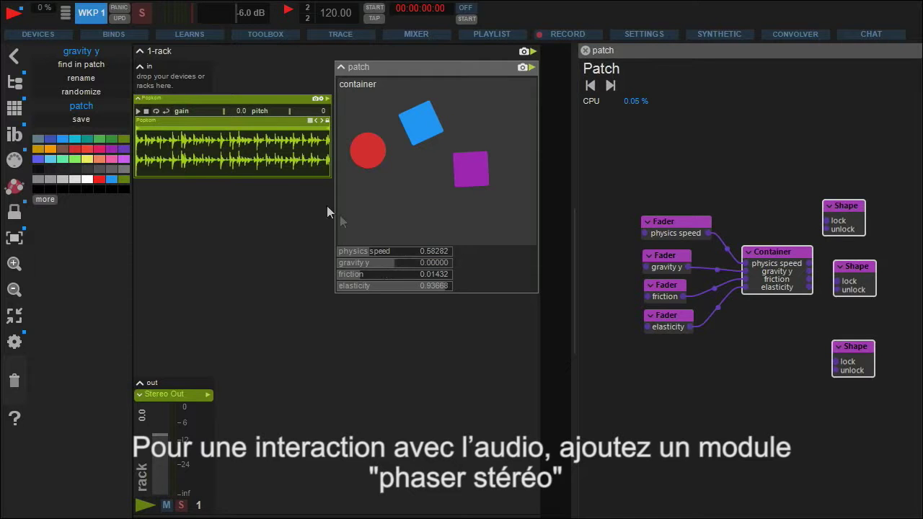
Find the Audio Phaser module by searching for "phaser" and add it to the patch beside the Shape modules
{"action": "left_click", "coordinate": [15, 82]}
{"action": "left_click_drag", "start_coordinate": [288, 70], "coordinate": [217, 102]}
{"action": "left_click_drag", "start_coordinate": [811, 108], "coordinate": [666, 156]}
{"action": "left_click", "coordinate": [194, 134]}
{"action": "type", "text": "phaser"}
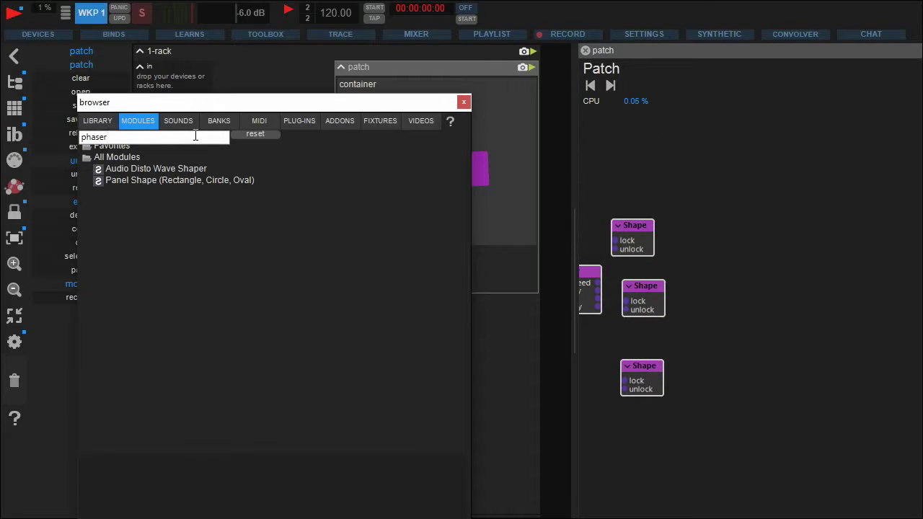
{"action": "key", "text": "Return"}
{"action": "left_click_drag", "start_coordinate": [139, 171], "coordinate": [750, 281]}
{"action": "left_click", "coordinate": [653, 451]}
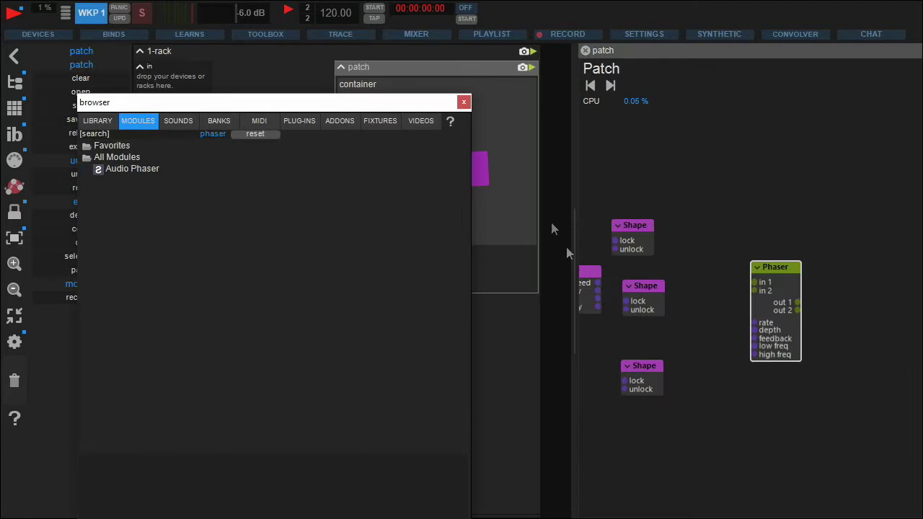
{"action": "left_click", "coordinate": [464, 103]}
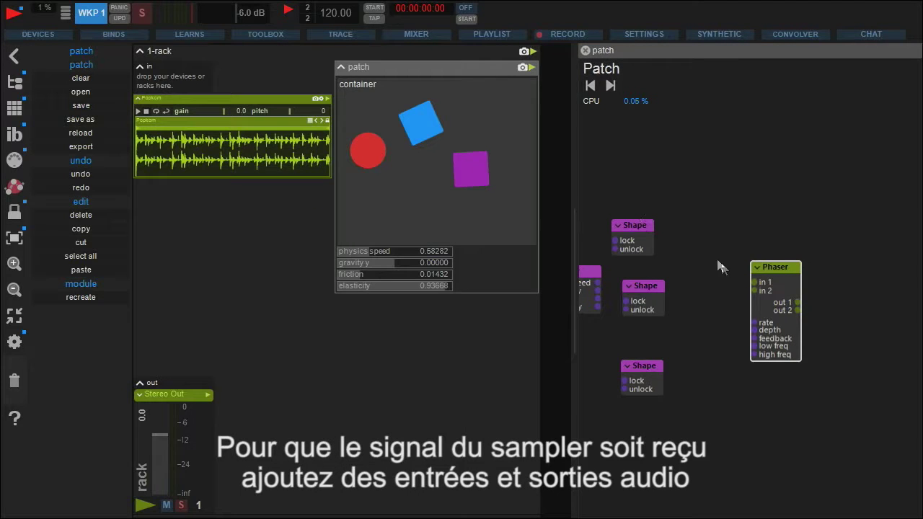
Create two Audio In modules on the Phaser's in 1 and in 2, and two Audio Out modules on out 1 and out 2
{"action": "right_click", "coordinate": [739, 276]}
{"action": "left_click", "coordinate": [734, 285]}
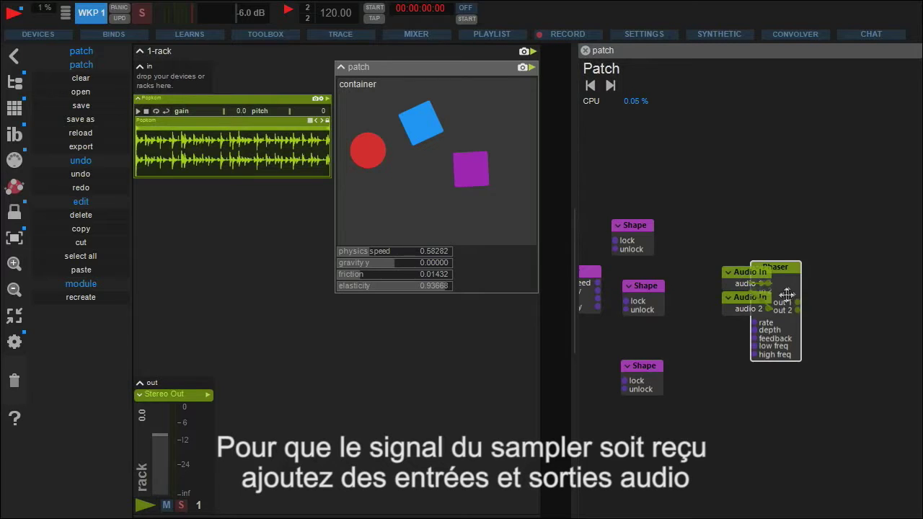
{"action": "left_click_drag", "start_coordinate": [794, 291], "coordinate": [850, 300]}
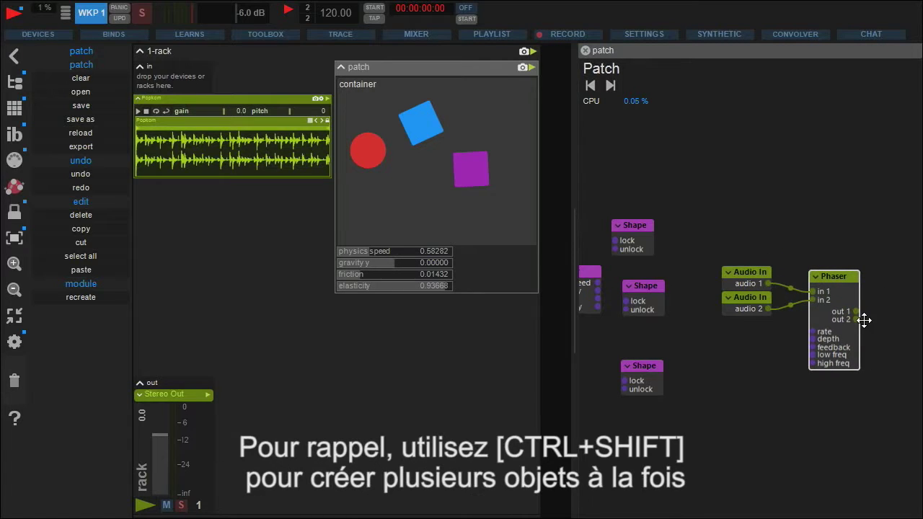
{"action": "right_click", "coordinate": [858, 317]}
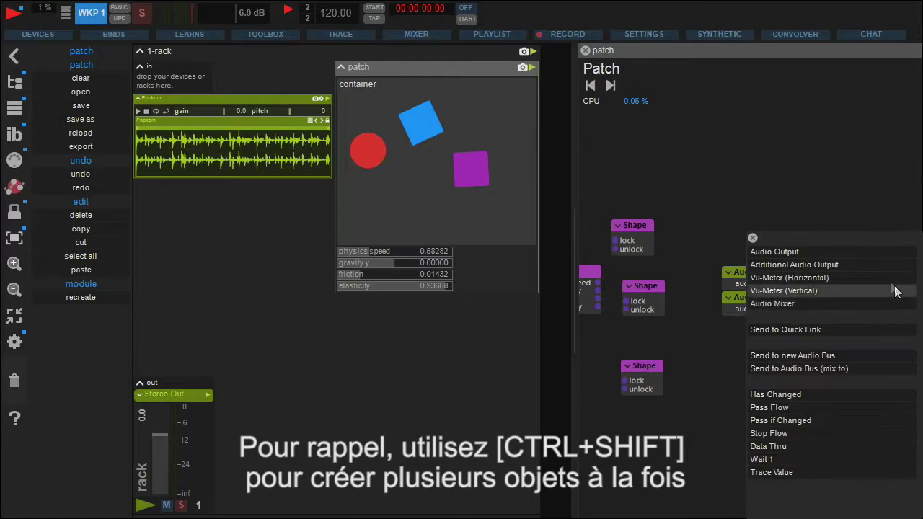
{"action": "left_click", "coordinate": [887, 220]}
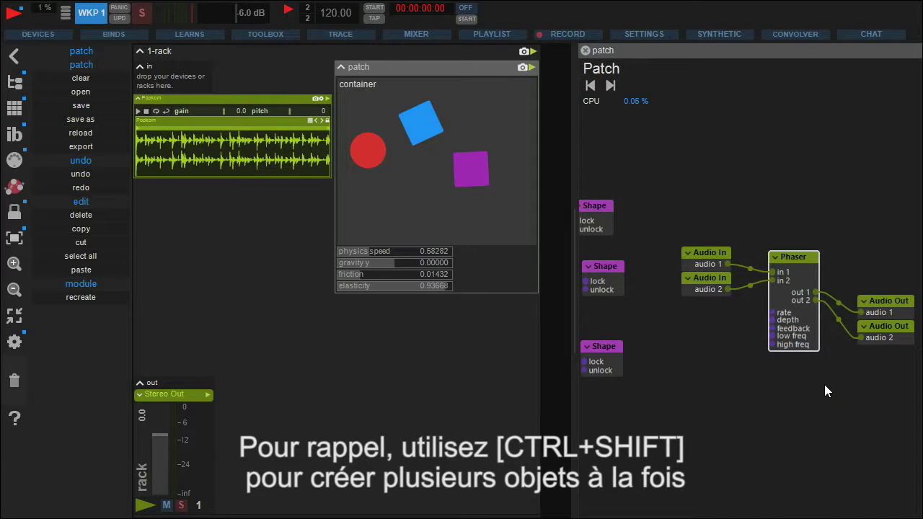
Connect the uppermost Shape's position x outlet to the Phaser's rate and its position y to depth, leaving the Shape collapsed
{"action": "left_click_drag", "start_coordinate": [607, 215], "coordinate": [648, 188]}
{"action": "left_click", "coordinate": [624, 180]}
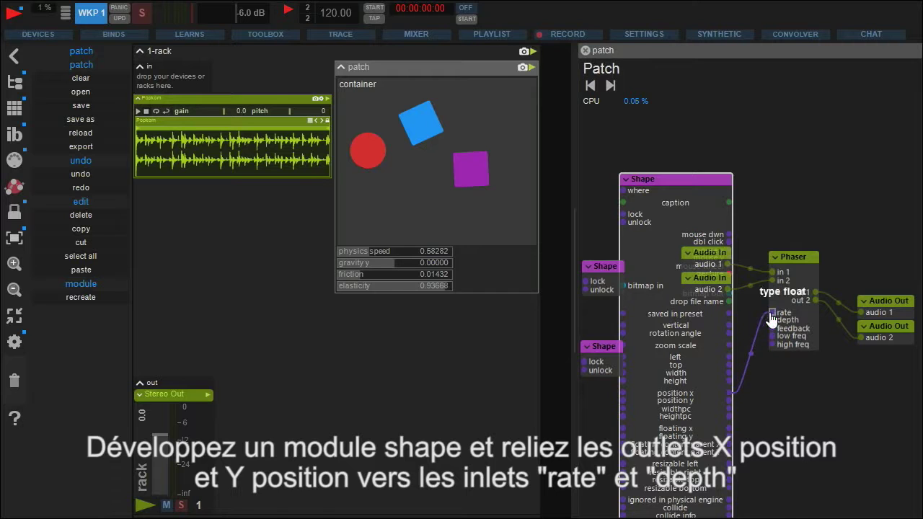
{"action": "left_click_drag", "start_coordinate": [729, 399], "coordinate": [772, 325]}
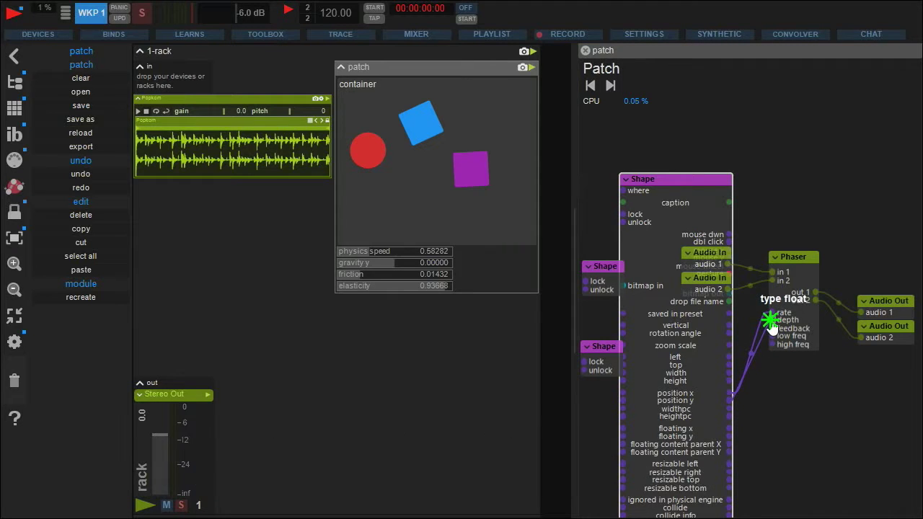
{"action": "left_click", "coordinate": [625, 179]}
{"action": "left_click_drag", "start_coordinate": [641, 196], "coordinate": [608, 228]}
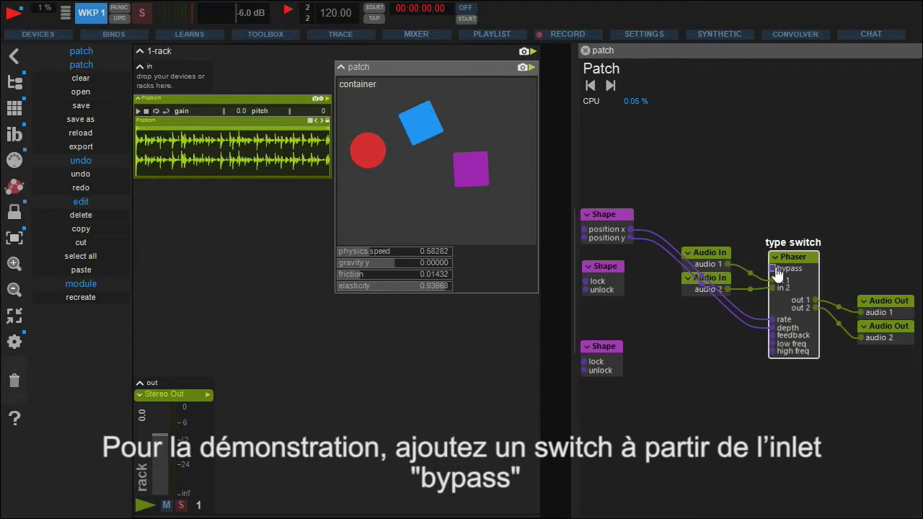
Add a Switch on the Phaser's bypass inlet and place it just above the Audio In modules
{"action": "left_click_drag", "start_coordinate": [776, 267], "coordinate": [707, 189]}
{"action": "left_click", "coordinate": [713, 201]}
{"action": "left_click_drag", "start_coordinate": [724, 222], "coordinate": [707, 225]}
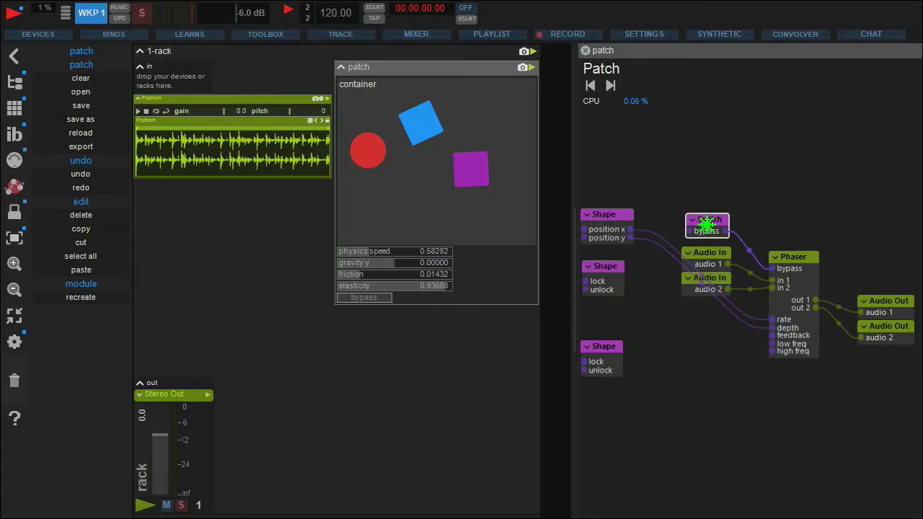
Start looped playback of the sampler and raise physics speed to about 4.43
{"action": "left_click", "coordinate": [157, 112]}
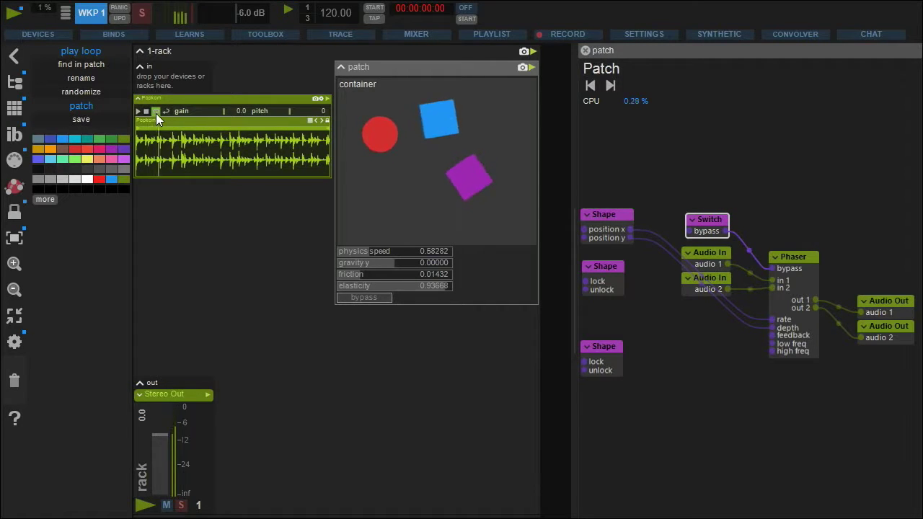
{"action": "left_click", "coordinate": [384, 252]}
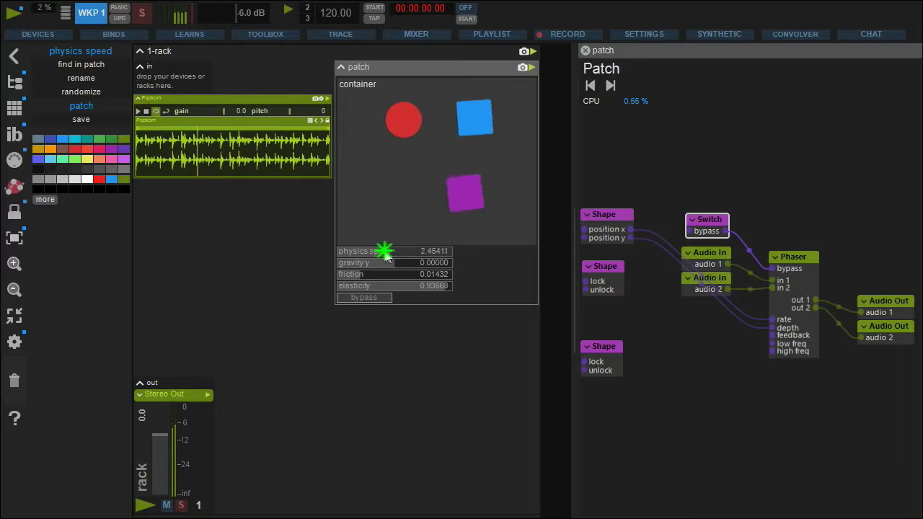
{"action": "mouse_move", "coordinate": [386, 252]}
{"action": "left_mouse_down"}
{"action": "mouse_move", "coordinate": [395, 253]}
{"action": "mouse_move", "coordinate": [384, 252]}
{"action": "left_mouse_up"}
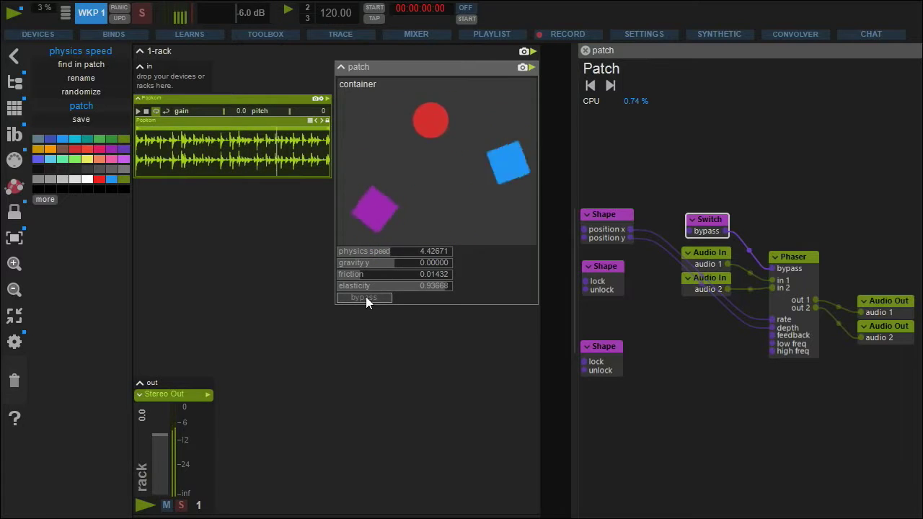
Toggle the phaser bypass and examine rate and depth in the Phaser's module settings while the shapes move
{"action": "left_click", "coordinate": [365, 297]}
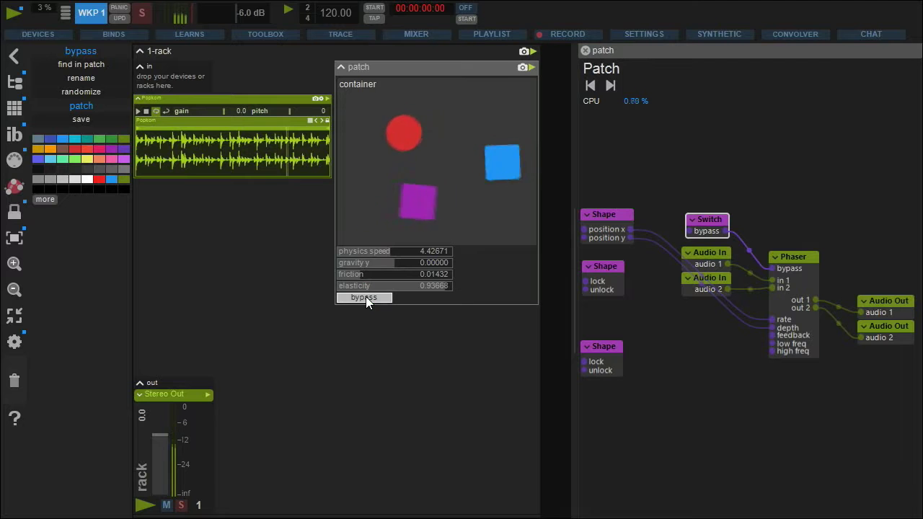
{"action": "left_click", "coordinate": [797, 277]}
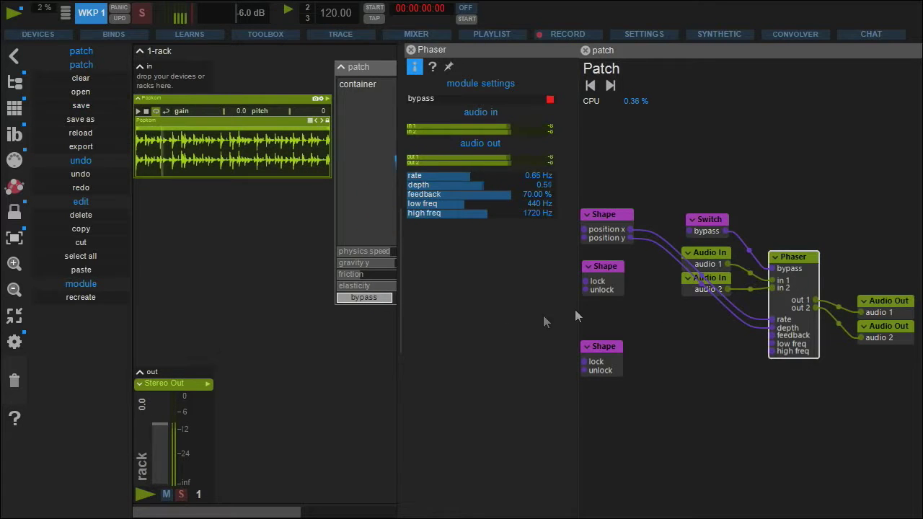
{"action": "left_click_drag", "start_coordinate": [399, 305], "coordinate": [546, 304]}
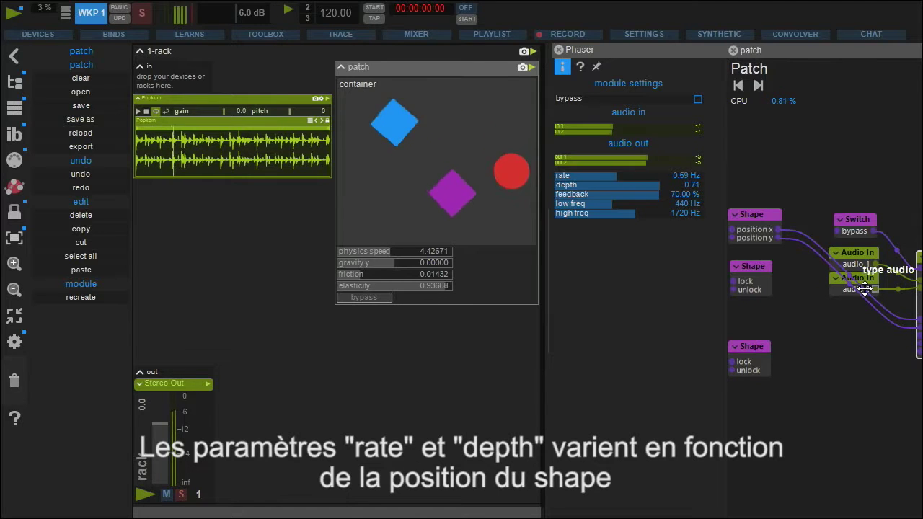
Close the bypass control's settings and widen the patch editing area
{"action": "left_click", "coordinate": [387, 296]}
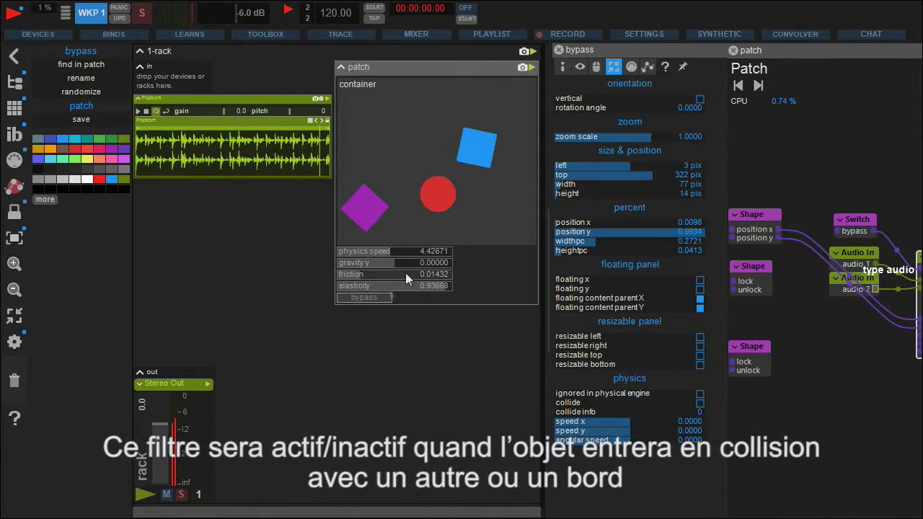
{"action": "left_click", "coordinate": [559, 51]}
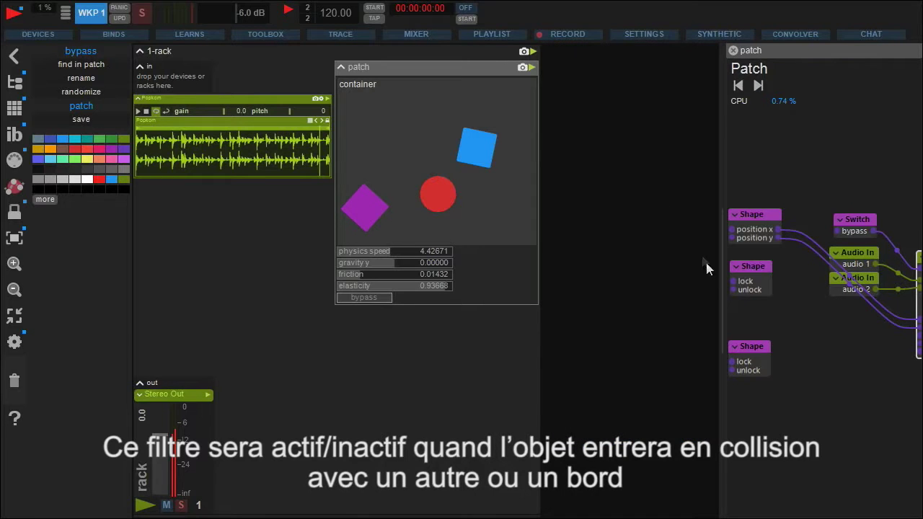
{"action": "left_click_drag", "start_coordinate": [721, 275], "coordinate": [516, 258]}
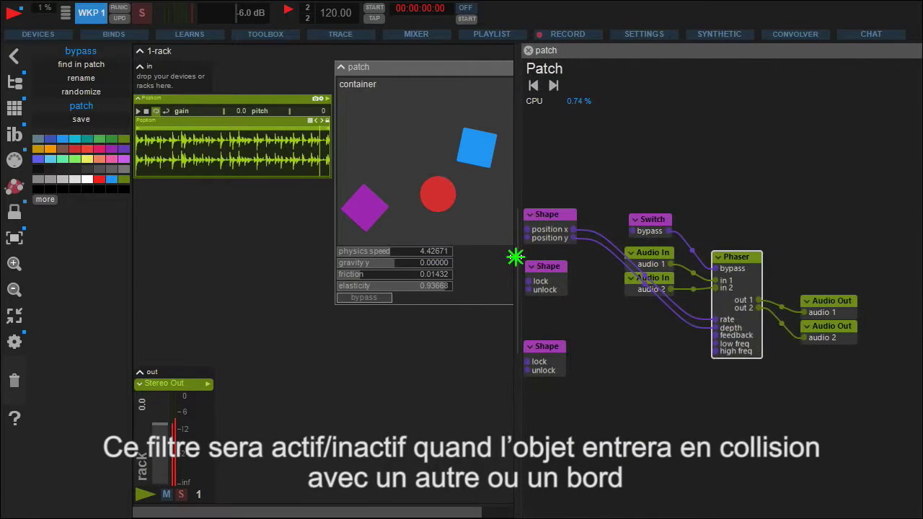
Find the Audio Filter module by searching for "filter" and insert it into the audio flow between the Phaser and the Audio Outs
{"action": "left_click_drag", "start_coordinate": [791, 411], "coordinate": [732, 384]}
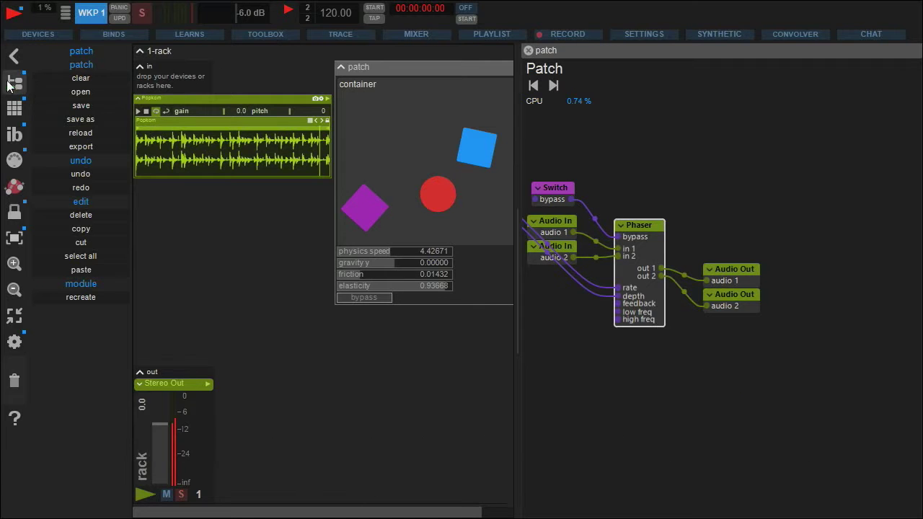
{"action": "left_click", "coordinate": [29, 91]}
{"action": "left_click", "coordinate": [212, 137]}
{"action": "type", "text": "fi"}
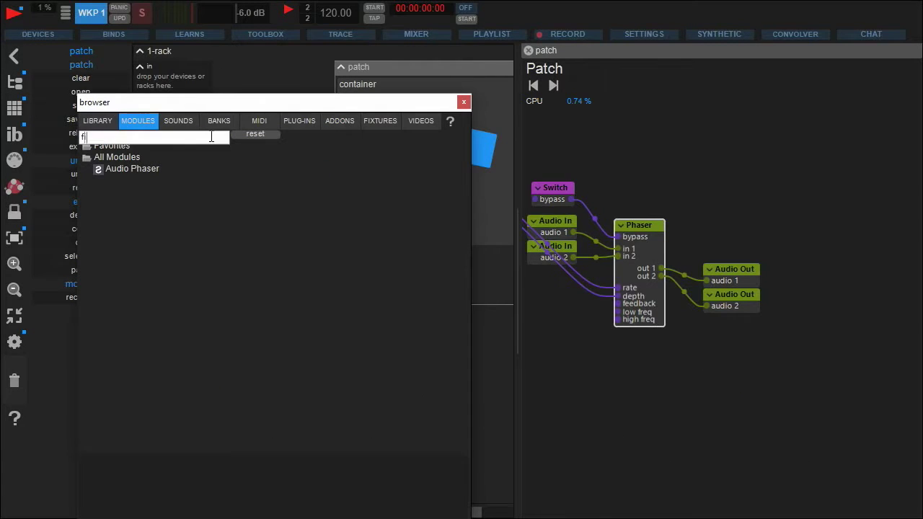
{"action": "type", "text": "lter"}
{"action": "key", "text": "Return"}
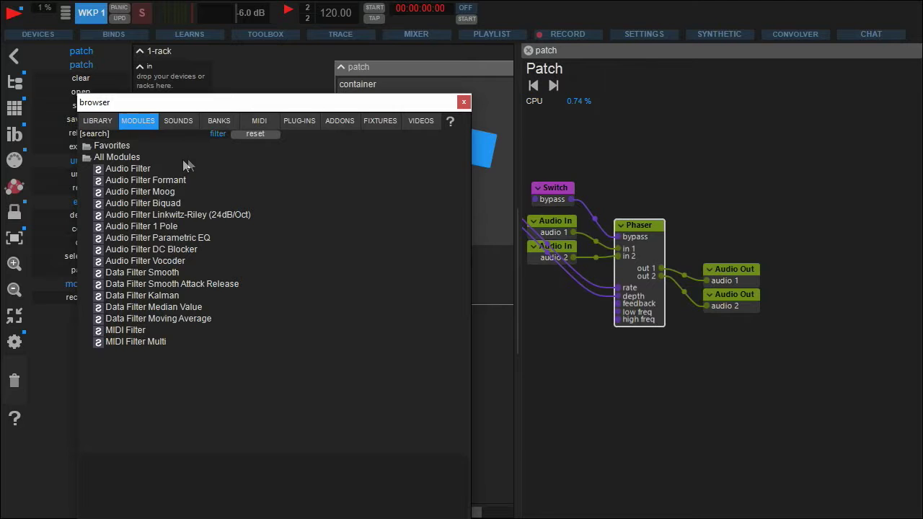
{"action": "left_click", "coordinate": [134, 169]}
{"action": "left_click_drag", "start_coordinate": [135, 169], "coordinate": [686, 308]}
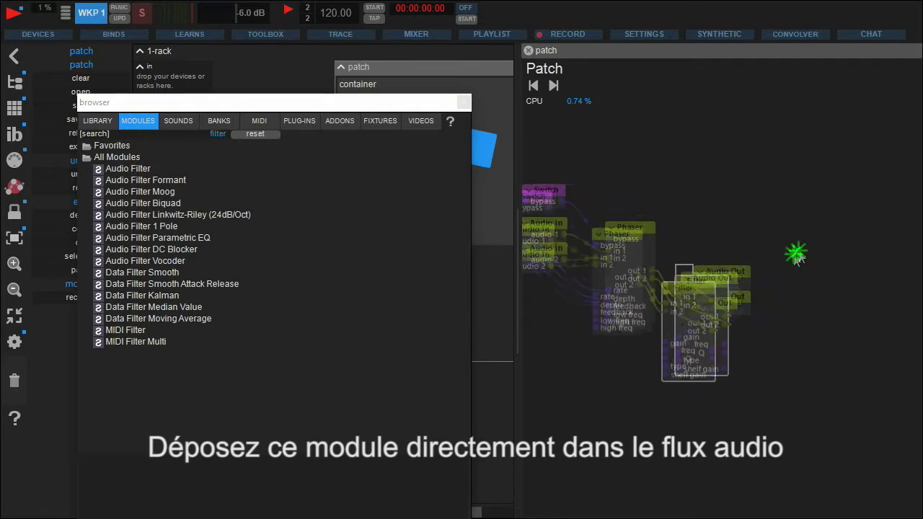
Move both Audio Out modules clear of the Filter and close the module browser
{"action": "left_click", "coordinate": [748, 293]}
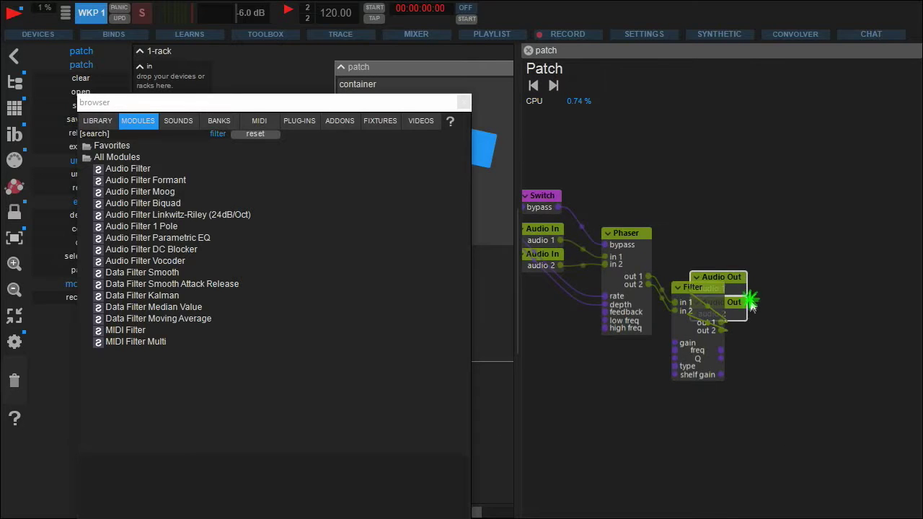
{"action": "left_click_drag", "start_coordinate": [741, 317], "coordinate": [837, 317]}
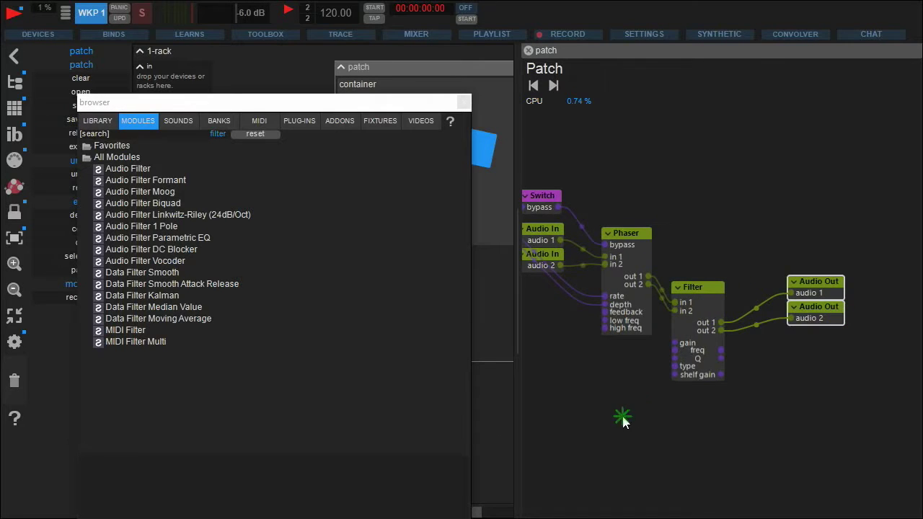
{"action": "left_click_drag", "start_coordinate": [624, 422], "coordinate": [680, 346]}
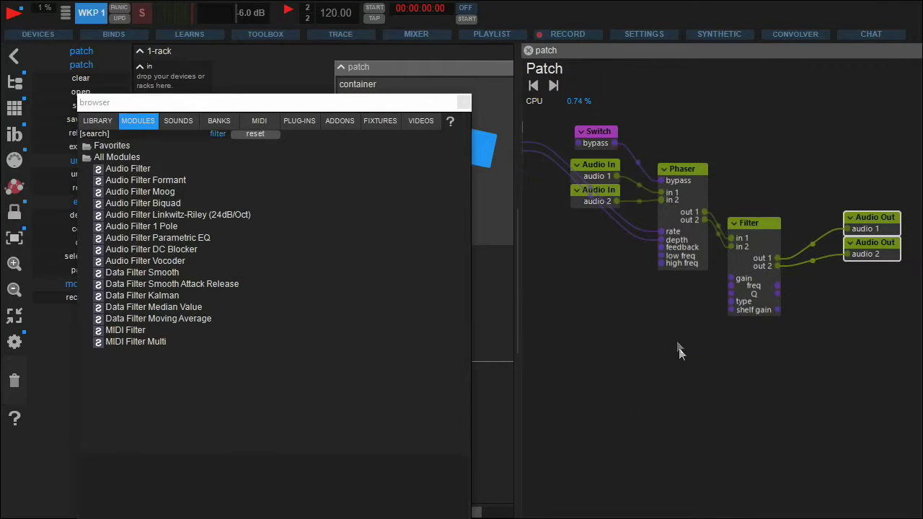
{"action": "left_click", "coordinate": [464, 102]}
Add a Switch on the Filter's bypass inlet, then collapse the Filter and move it slightly away from the Phaser
{"action": "left_click_drag", "start_coordinate": [583, 303], "coordinate": [643, 304]}
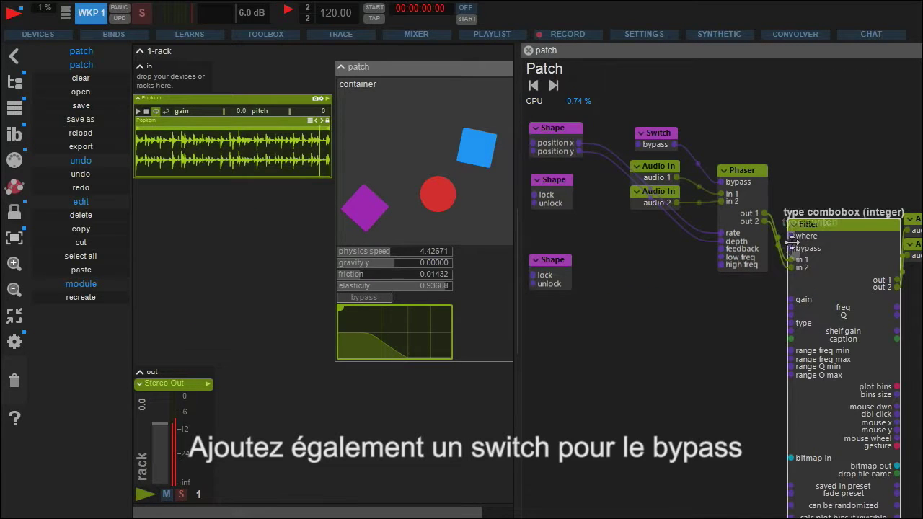
{"action": "right_click", "coordinate": [713, 327]}
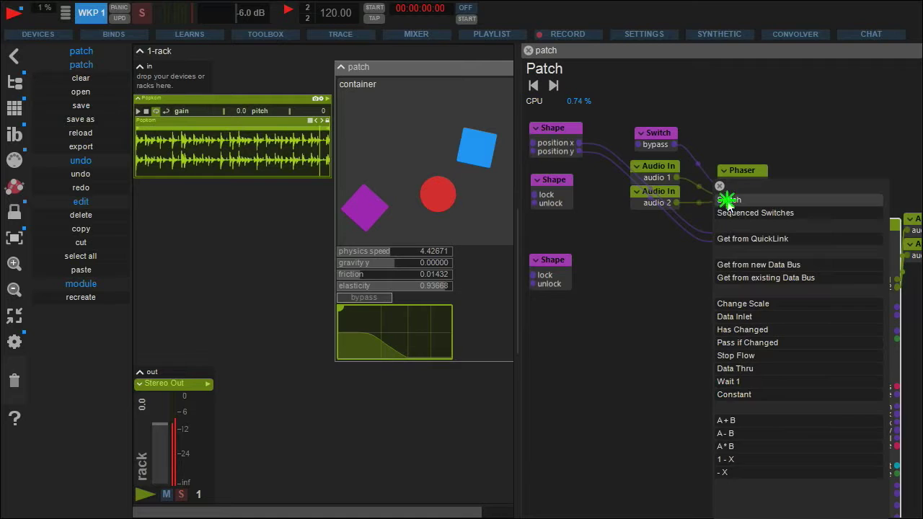
{"action": "left_click", "coordinate": [768, 223]}
{"action": "left_click", "coordinate": [796, 225]}
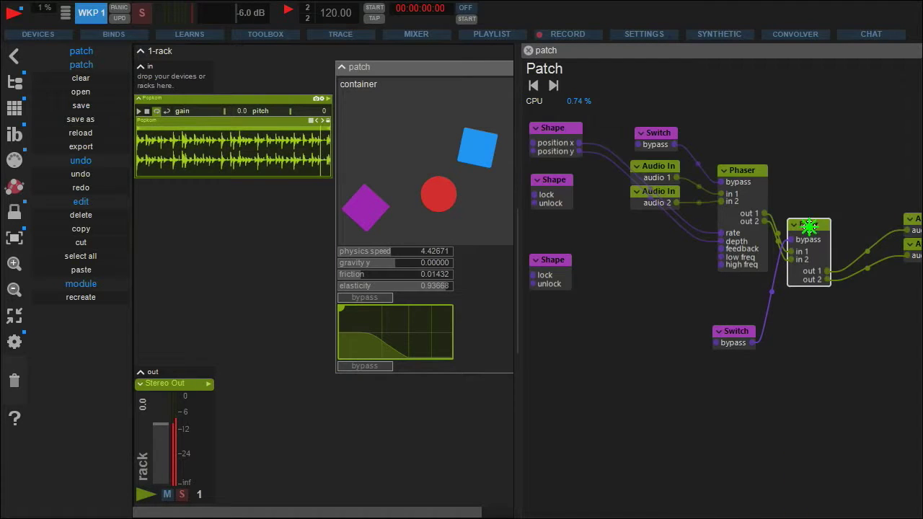
{"action": "left_click_drag", "start_coordinate": [809, 227], "coordinate": [846, 228]}
Find the Toggle module by searching for "toggle" and add it between the lowest Shape and the Filter's bypass Switch
{"action": "left_click_drag", "start_coordinate": [579, 372], "coordinate": [639, 373]}
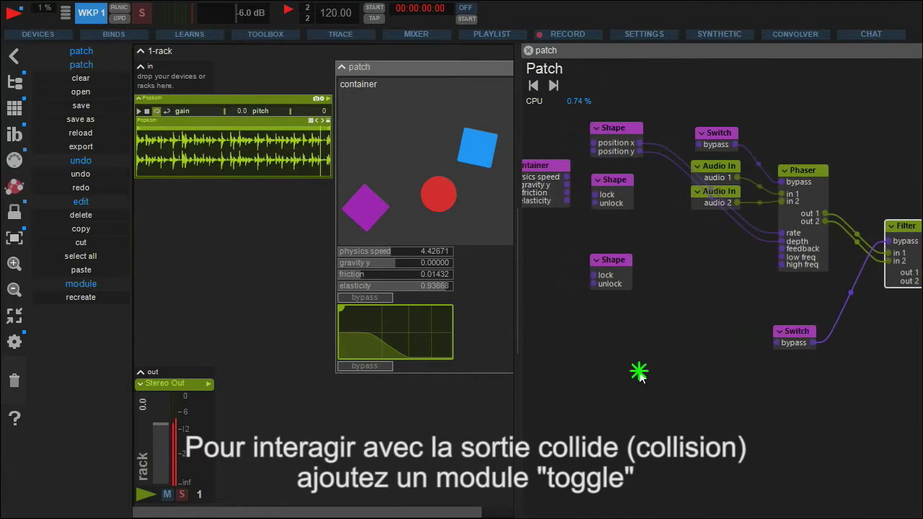
{"action": "left_click", "coordinate": [14, 82]}
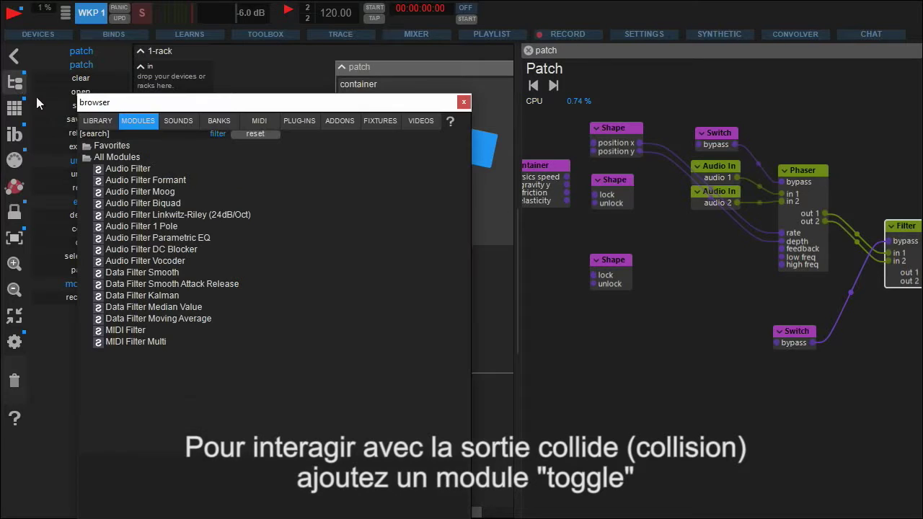
{"action": "left_click", "coordinate": [135, 137]}
{"action": "type", "text": "to"}
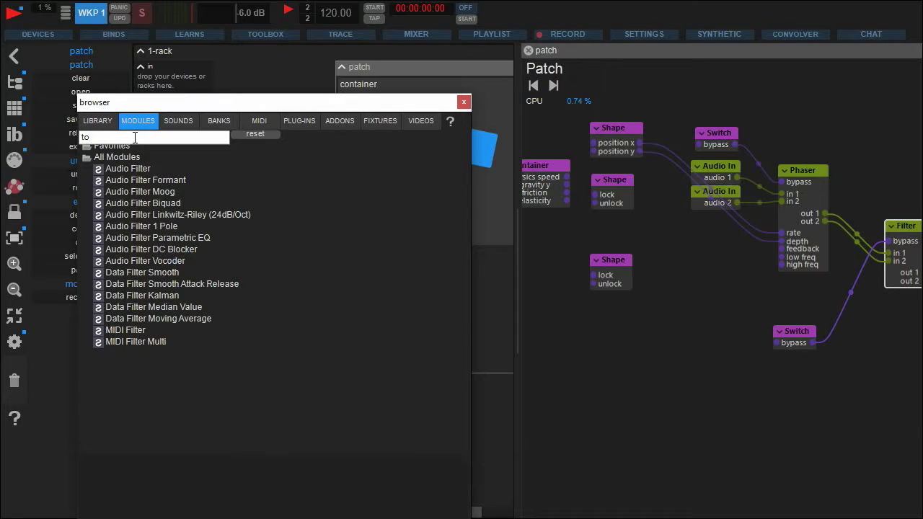
{"action": "type", "text": "ggle"}
{"action": "key", "text": "Return"}
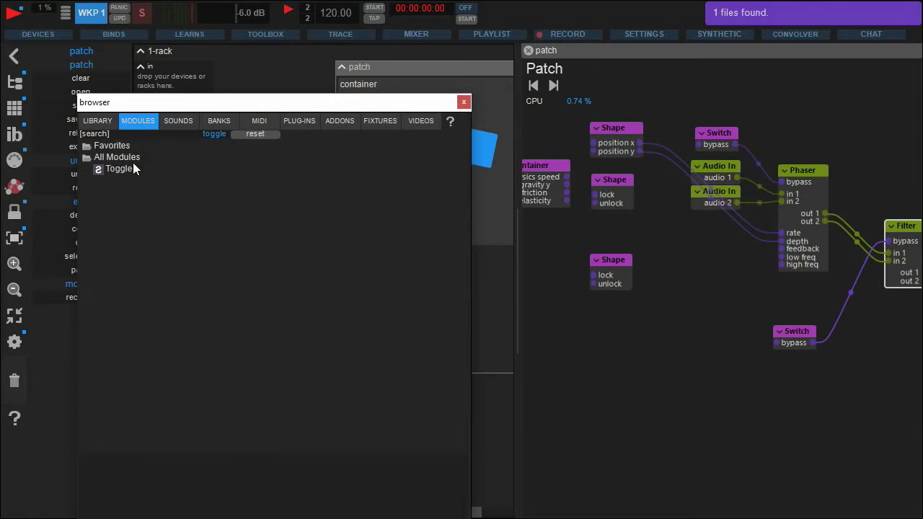
{"action": "left_click_drag", "start_coordinate": [98, 171], "coordinate": [676, 349]}
{"action": "left_click", "coordinate": [464, 103]}
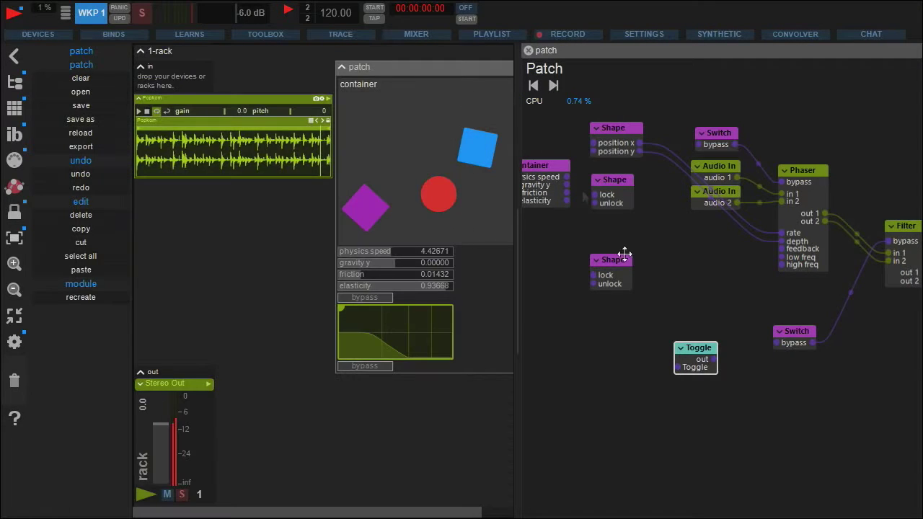
Wire the Toggle's output to the Filter's bypass Switch and the uppermost Shape's collide outlet to the Toggle's input, keeping both modules neatly placed
{"action": "left_click_drag", "start_coordinate": [714, 362], "coordinate": [782, 344]}
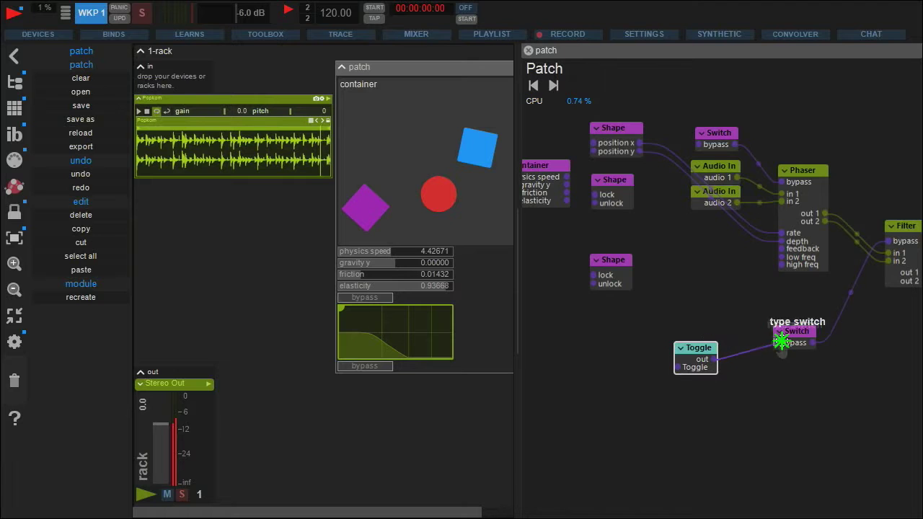
{"action": "left_click_drag", "start_coordinate": [693, 362], "coordinate": [722, 328]}
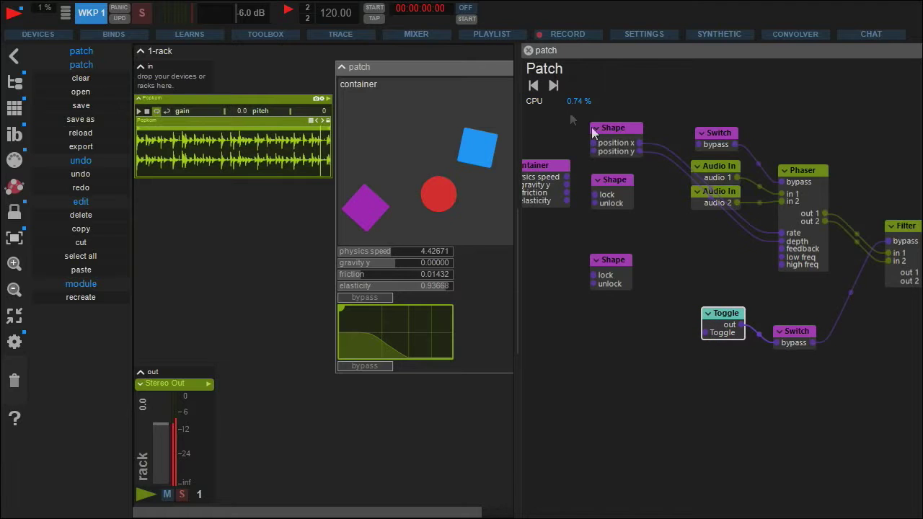
{"action": "left_click", "coordinate": [596, 129]}
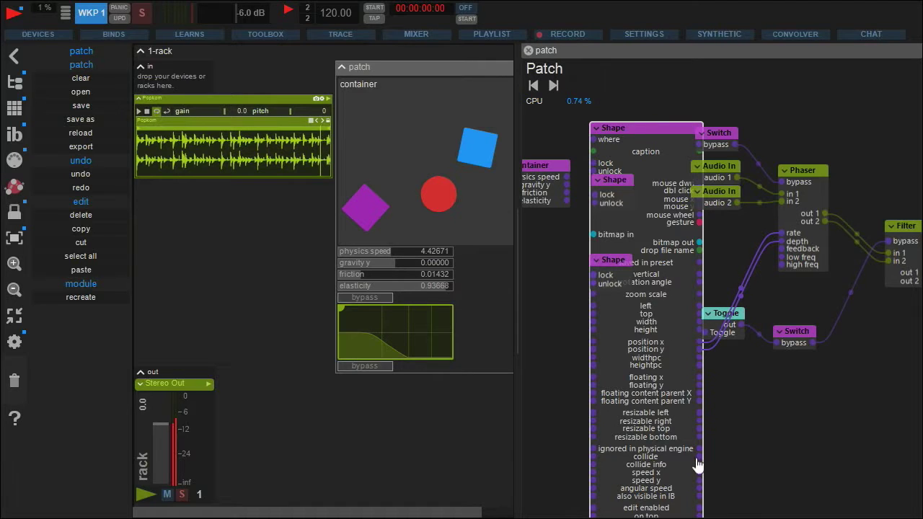
{"action": "left_click_drag", "start_coordinate": [699, 462], "coordinate": [640, 430]}
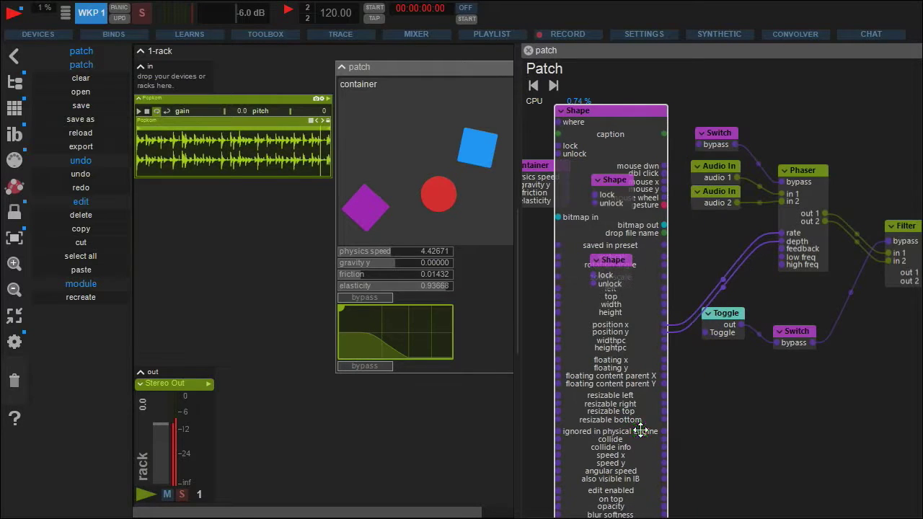
{"action": "left_click_drag", "start_coordinate": [711, 383], "coordinate": [706, 336]}
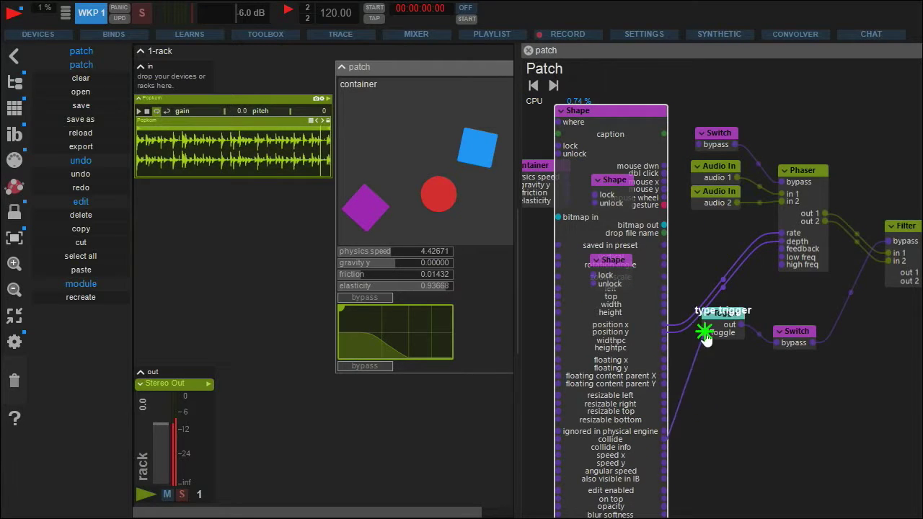
{"action": "left_click", "coordinate": [561, 112]}
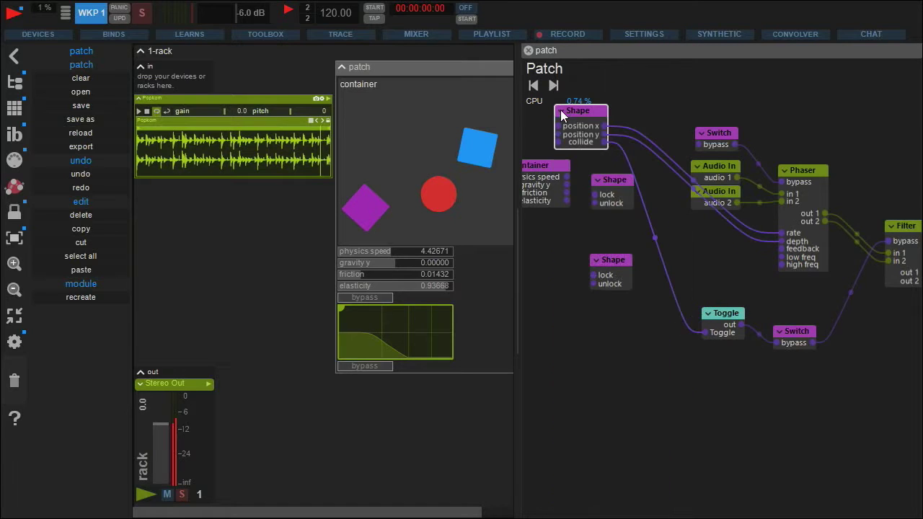
{"action": "left_click_drag", "start_coordinate": [573, 126], "coordinate": [610, 138]}
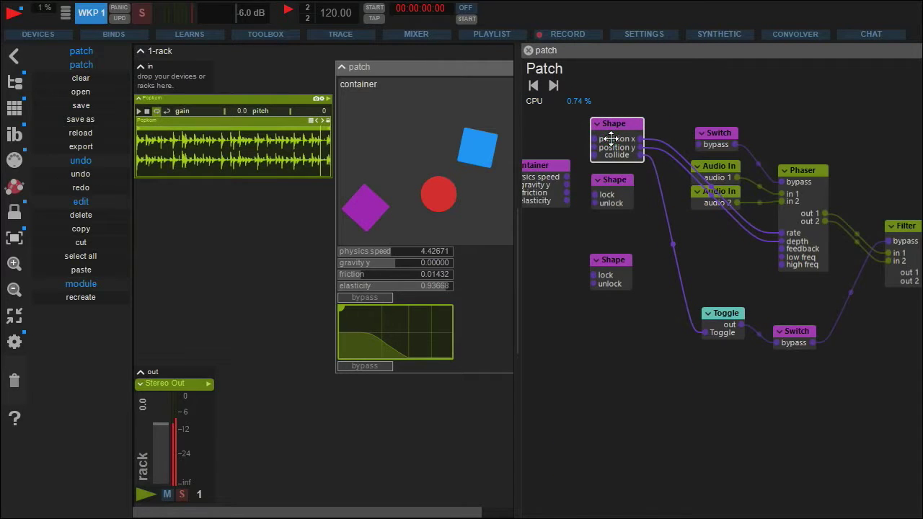
Leave the patch editor, then try the running patch by lowering the filter's cutoff and slightly raising the physics speed
{"action": "left_click", "coordinate": [528, 50]}
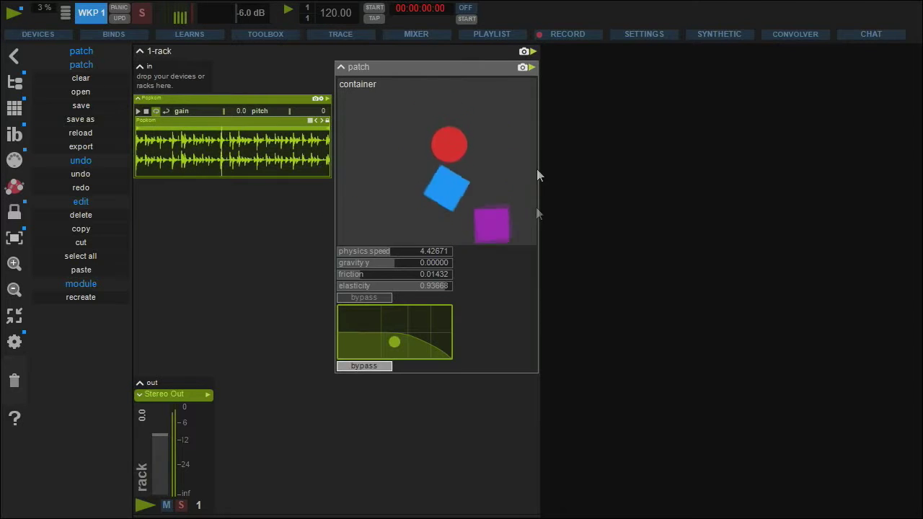
{"action": "left_click_drag", "start_coordinate": [397, 342], "coordinate": [379, 342]}
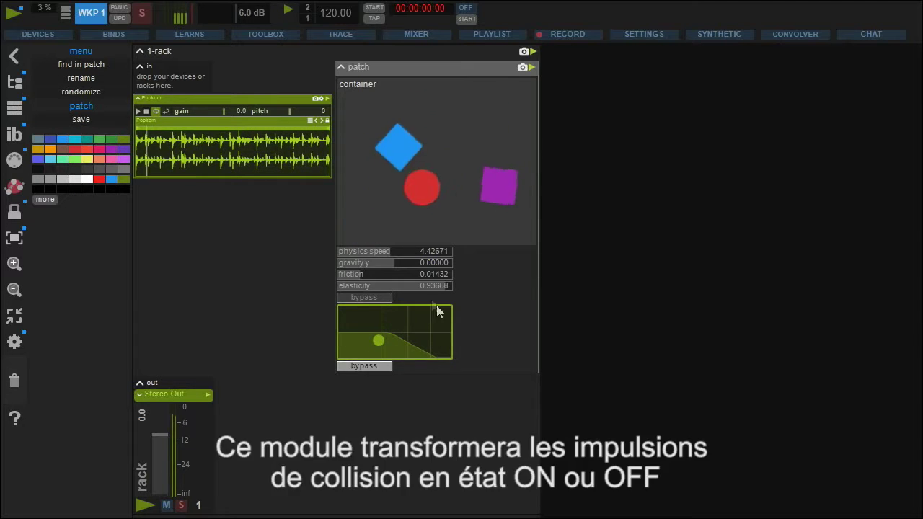
{"action": "mouse_move", "coordinate": [392, 254]}
{"action": "left_mouse_down"}
{"action": "mouse_move", "coordinate": [424, 255]}
{"action": "mouse_move", "coordinate": [409, 252]}
{"action": "left_mouse_up"}
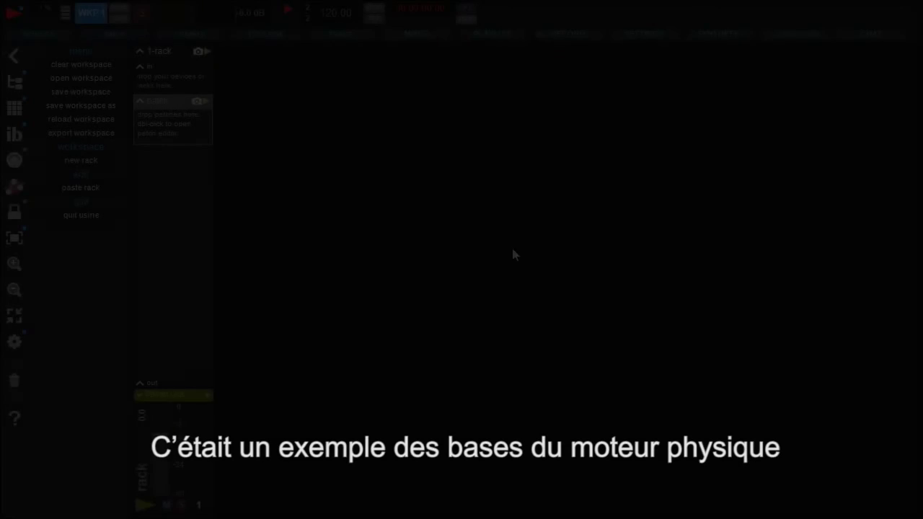
Load the GROOVE Physics patch from the library's Groove machines folder into the empty patch slot and close the browser
{"action": "left_click", "coordinate": [16, 84]}
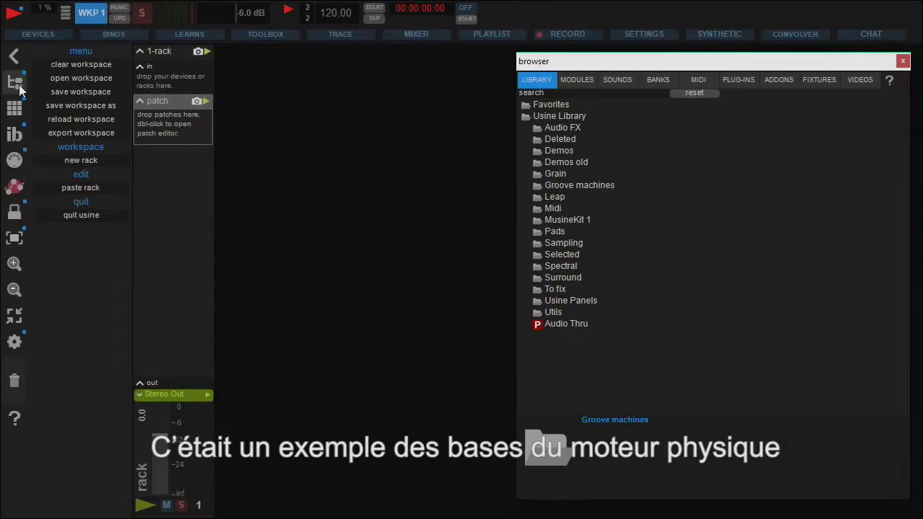
{"action": "left_click", "coordinate": [577, 186]}
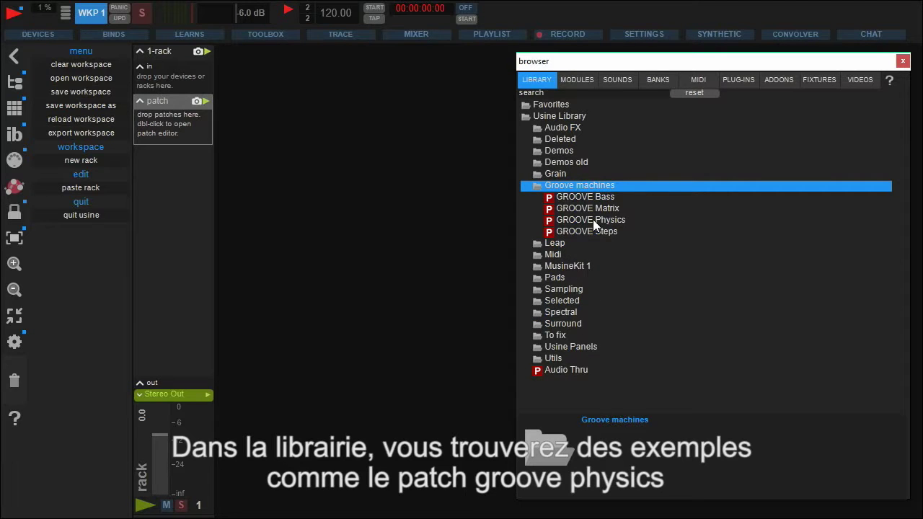
{"action": "left_click_drag", "start_coordinate": [593, 224], "coordinate": [154, 107]}
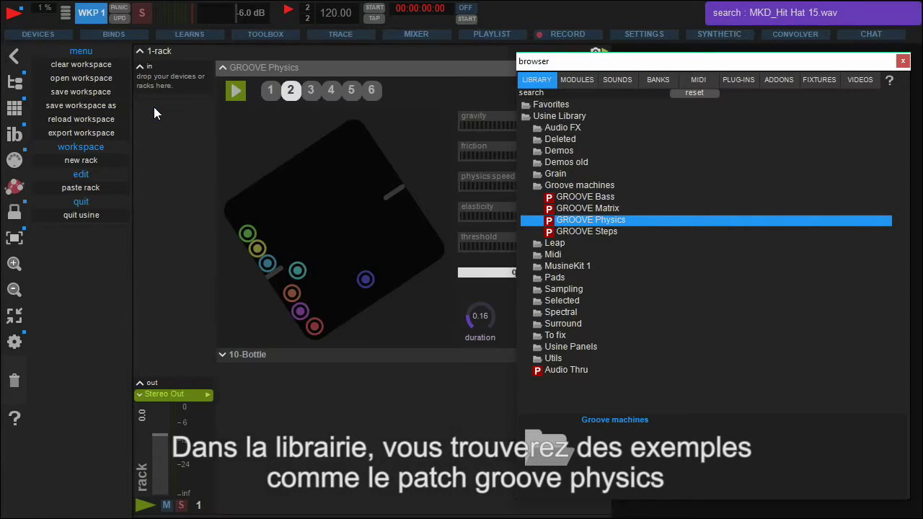
{"action": "left_click", "coordinate": [902, 61]}
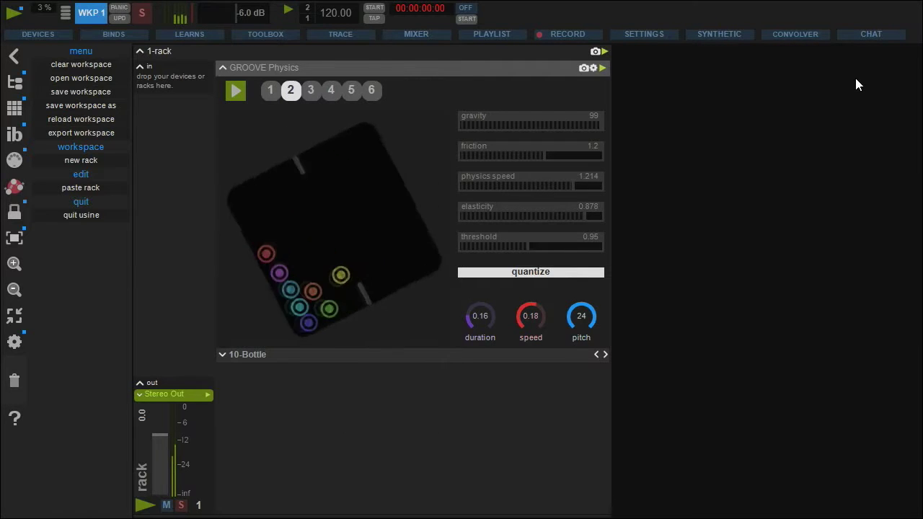
Set GROOVE Physics to gravity 98, friction 1.0, physics speed 1.180 and pitch 18, and choose sample list 3
{"action": "left_click", "coordinate": [590, 128]}
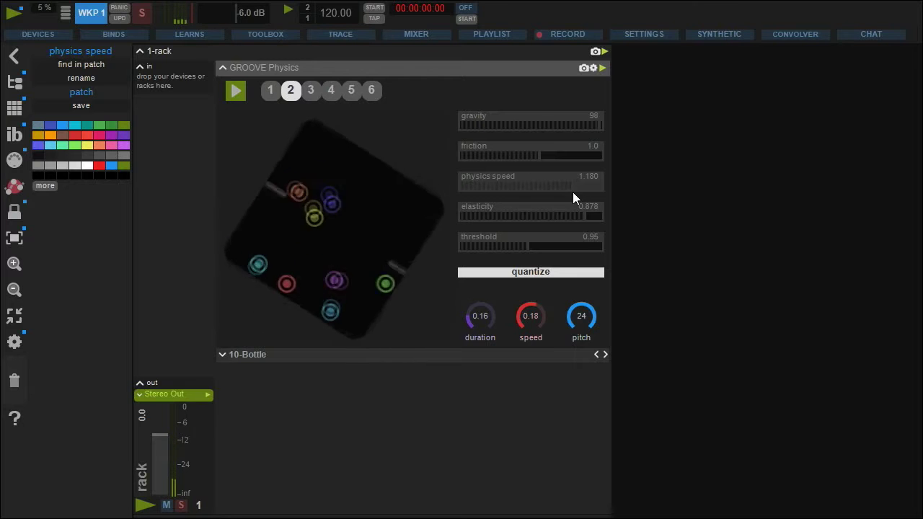
{"action": "left_click", "coordinate": [584, 308]}
{"action": "left_click_drag", "start_coordinate": [586, 310], "coordinate": [566, 306]}
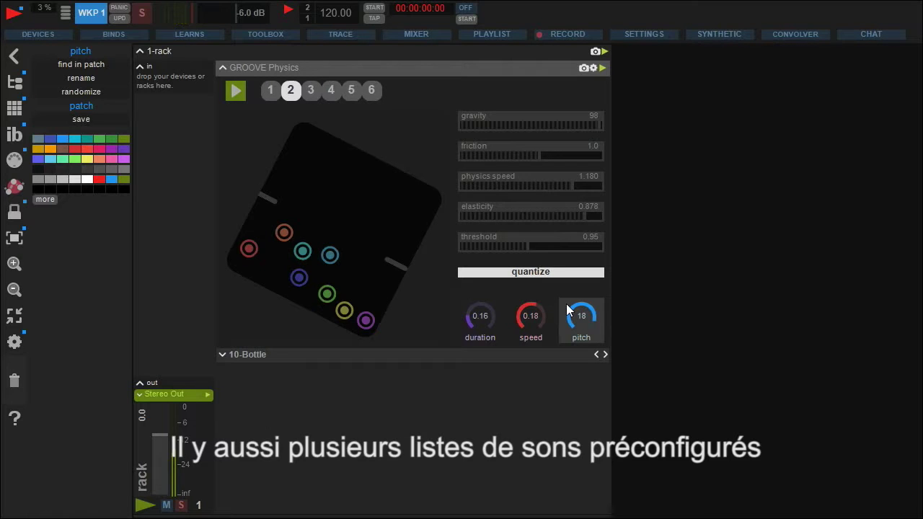
{"action": "left_click", "coordinate": [267, 92]}
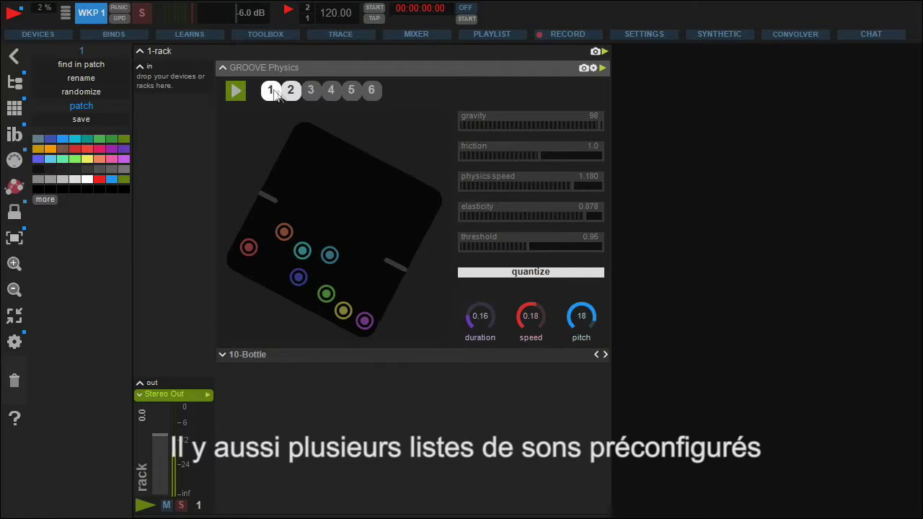
{"action": "left_click", "coordinate": [313, 93]}
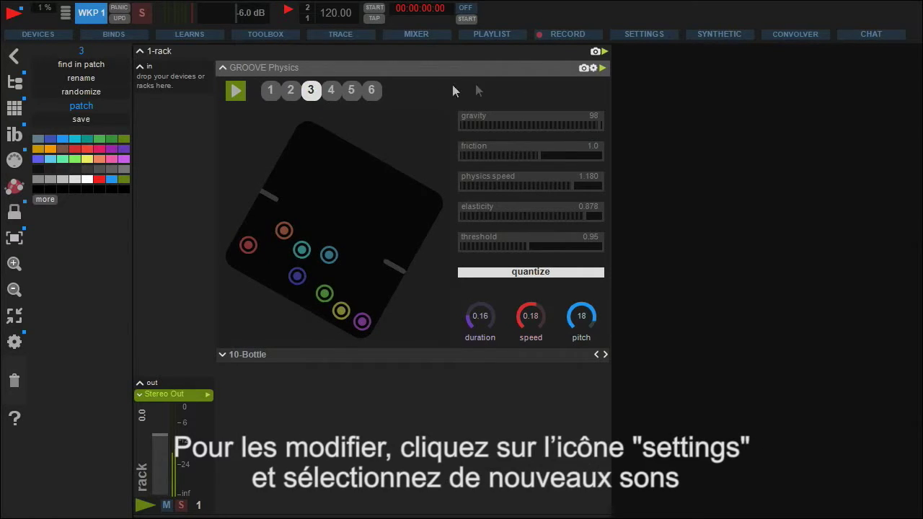
Examine the audio files assigned to sample list 1 in the GROOVE Physics settings
{"action": "left_click", "coordinate": [594, 68]}
{"action": "left_click", "coordinate": [629, 93]}
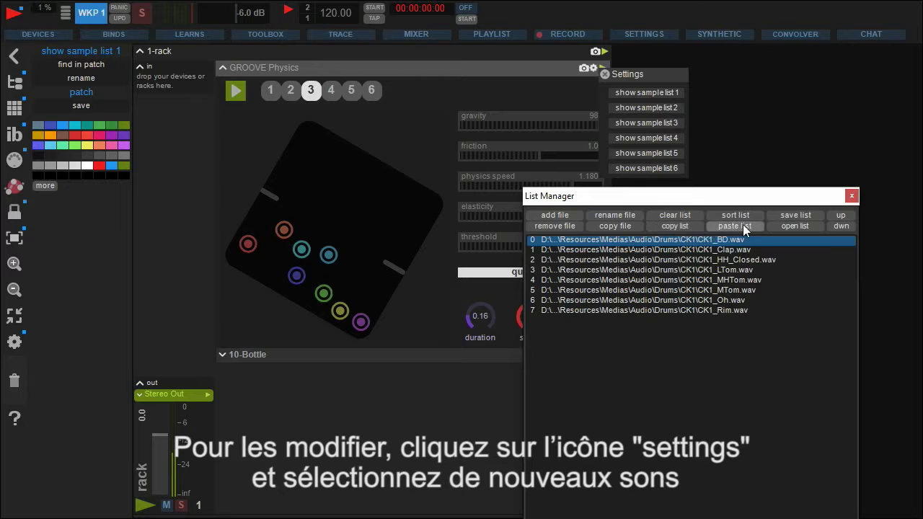
{"action": "left_click", "coordinate": [852, 195]}
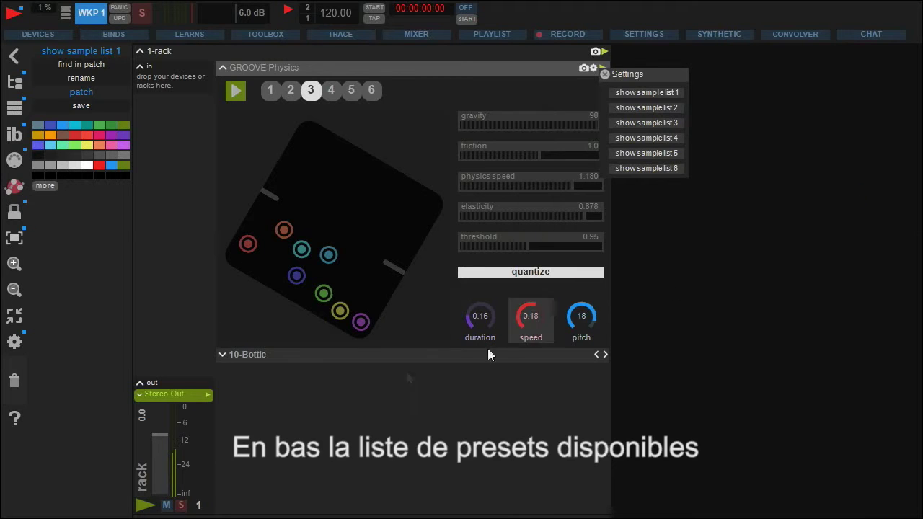
Expand the GROOVE Physics presets and load 0-short kit, 1-crush and 2-Slow dark in turn
{"action": "left_click", "coordinate": [226, 355]}
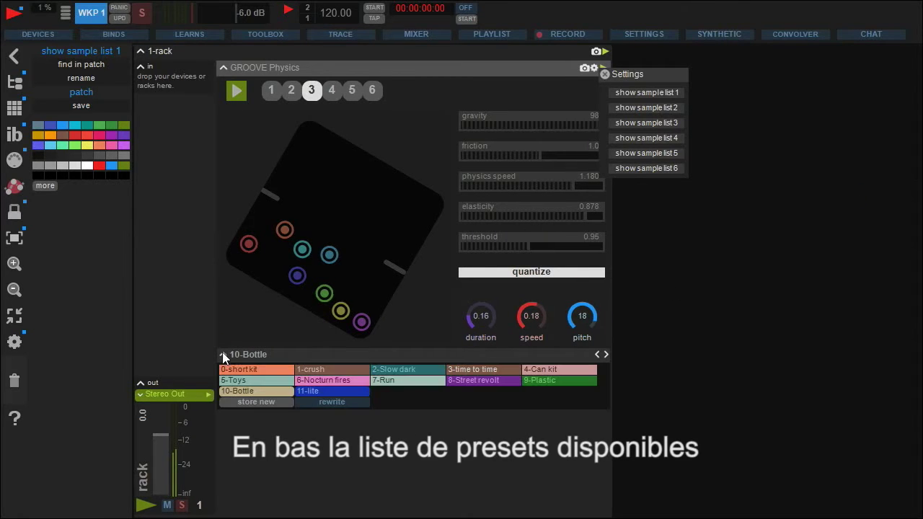
{"action": "left_click", "coordinate": [256, 370]}
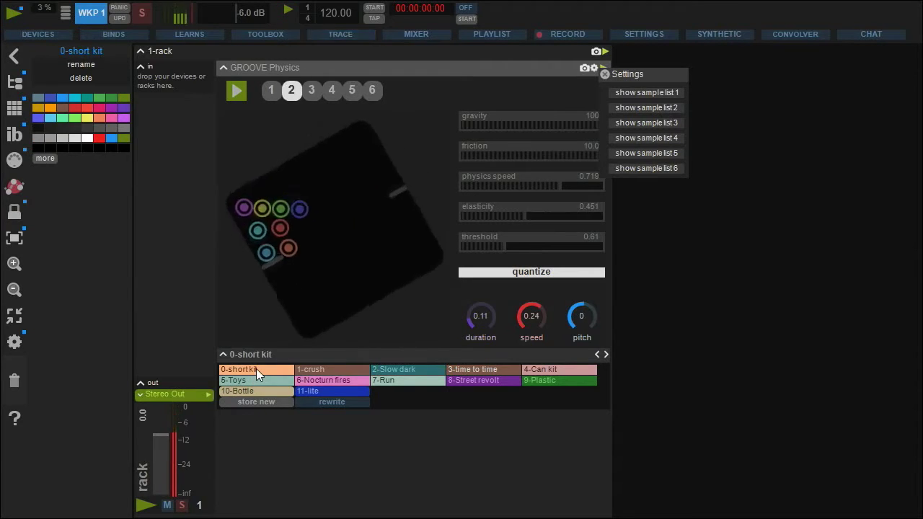
{"action": "left_click", "coordinate": [342, 369]}
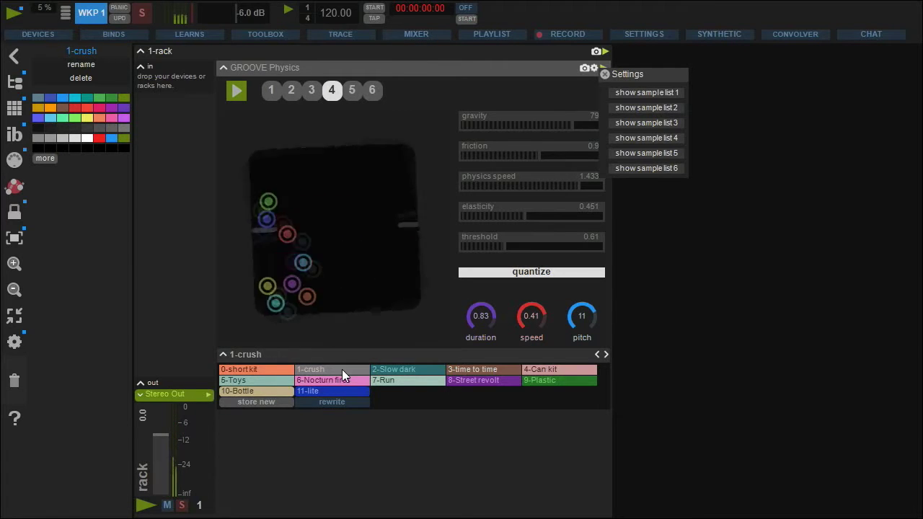
{"action": "left_click", "coordinate": [396, 371]}
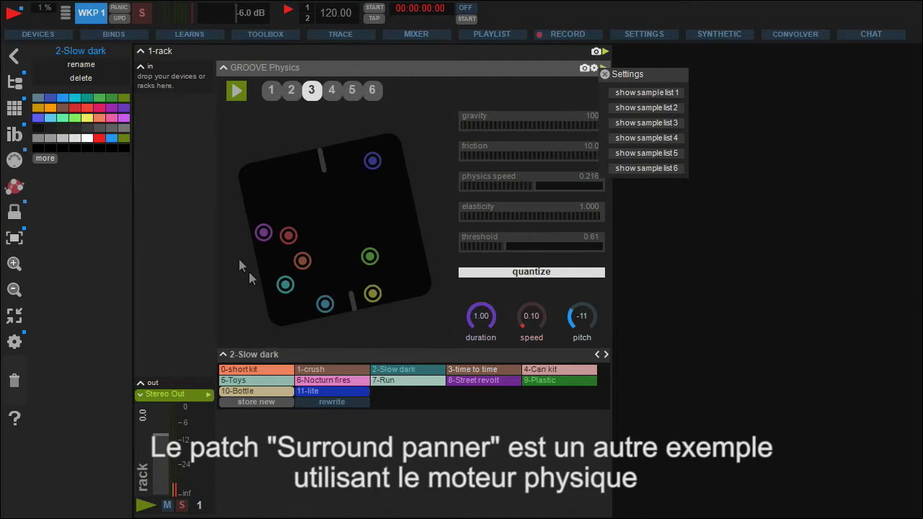
Replace GROOVE Physics with the SURR PAN Simple patch from the library's Surround folder and close the browser
{"action": "key", "text": "ctrl+b"}
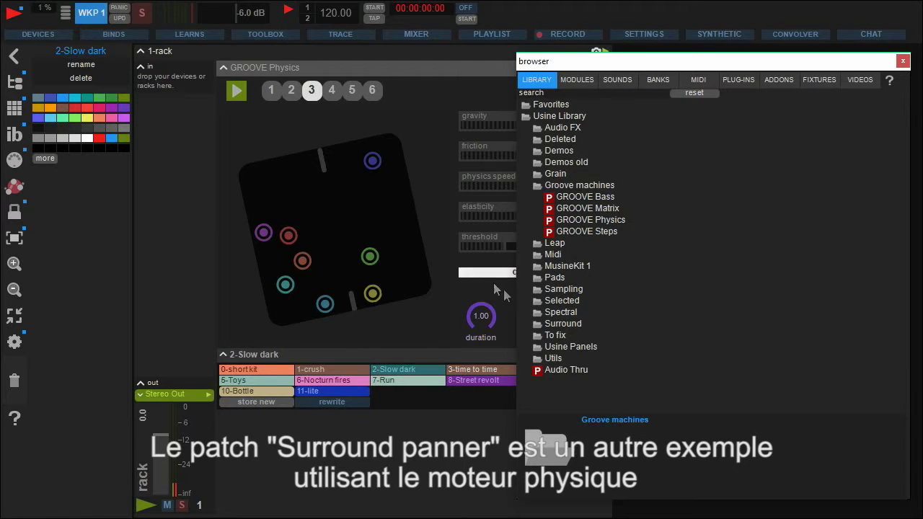
{"action": "left_click", "coordinate": [555, 327]}
{"action": "left_click_drag", "start_coordinate": [575, 351], "coordinate": [361, 76]}
{"action": "left_click", "coordinate": [648, 426]}
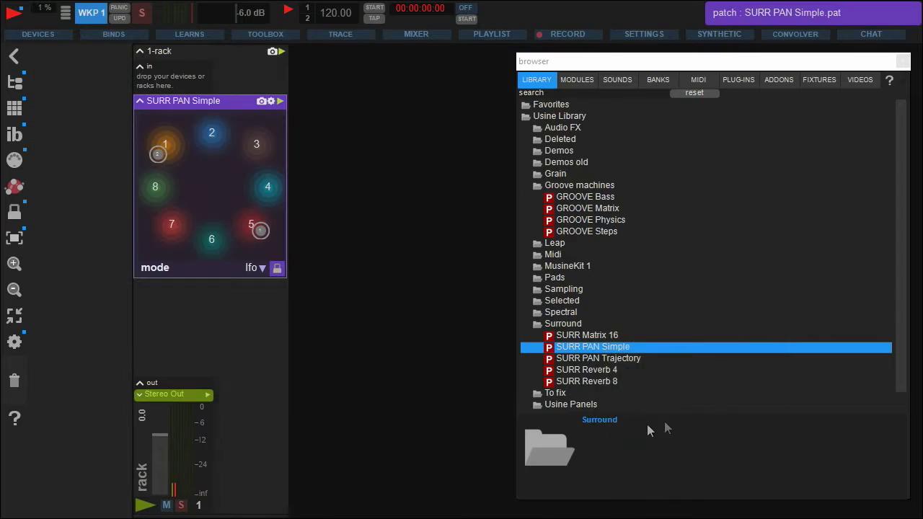
{"action": "left_click", "coordinate": [902, 61]}
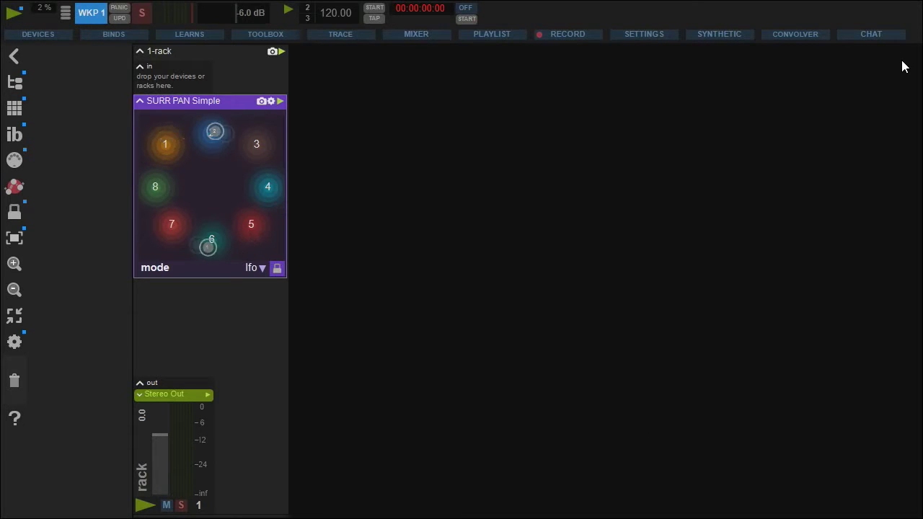
Switch the surround panner's mode to physics and set its physics speed to 4.92
{"action": "left_click", "coordinate": [255, 267]}
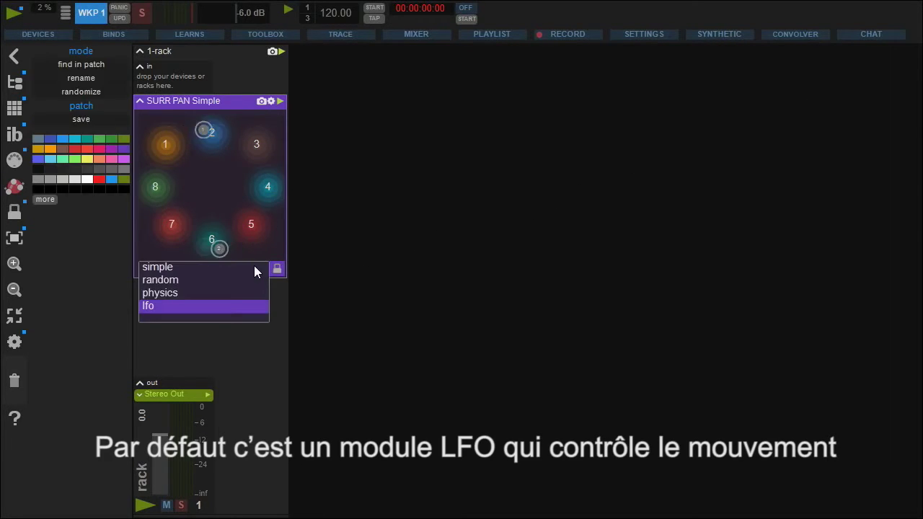
{"action": "left_click", "coordinate": [166, 293]}
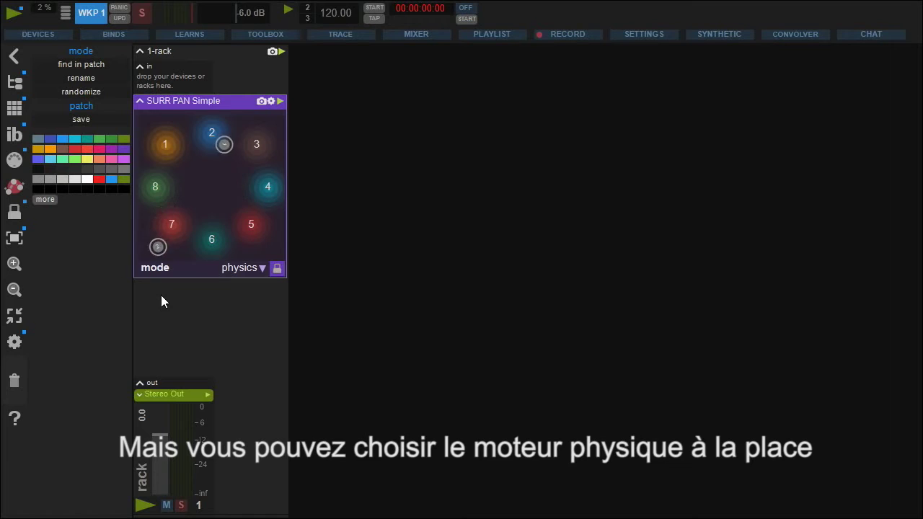
{"action": "left_click", "coordinate": [272, 101]}
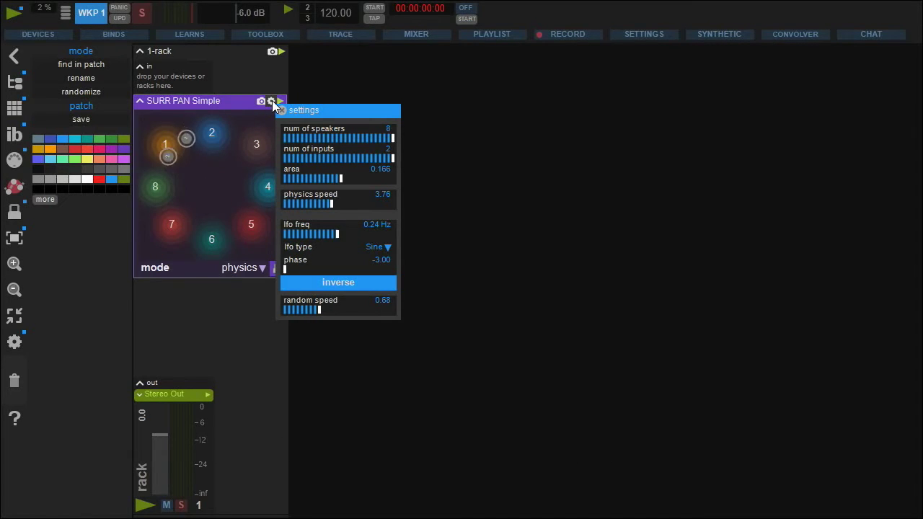
{"action": "mouse_move", "coordinate": [332, 204]}
{"action": "left_mouse_down"}
{"action": "mouse_move", "coordinate": [355, 207]}
{"action": "mouse_move", "coordinate": [335, 206]}
{"action": "left_mouse_up"}
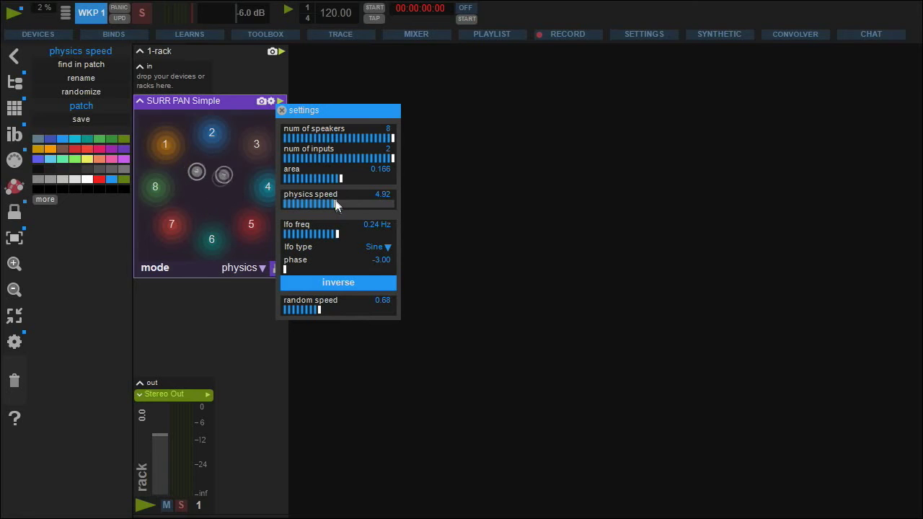
{"action": "left_click", "coordinate": [282, 111]}
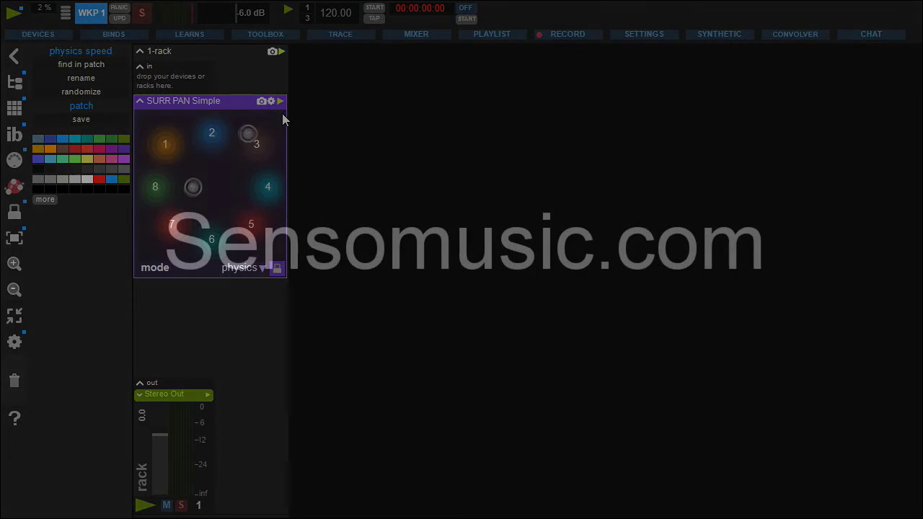